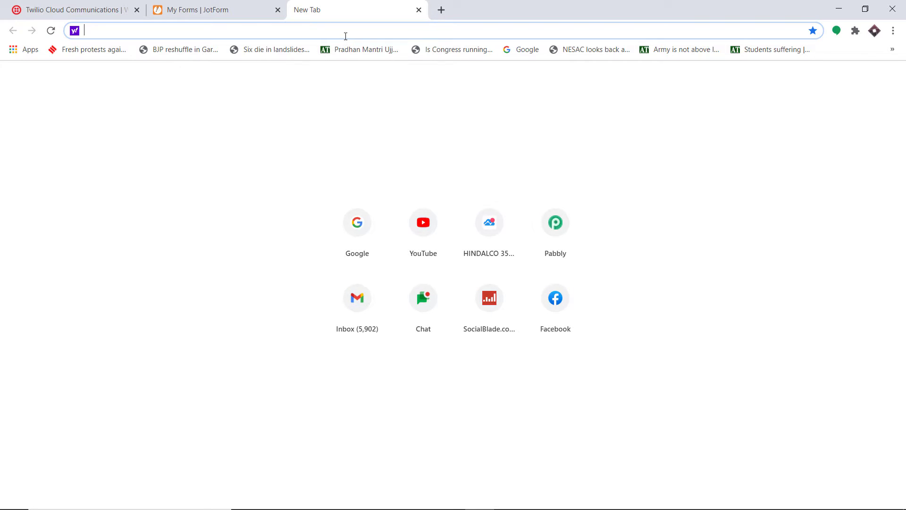
# - Go to pabbly.com and open the Pabbly Connect product page
pyautogui.write('pabbly.com')
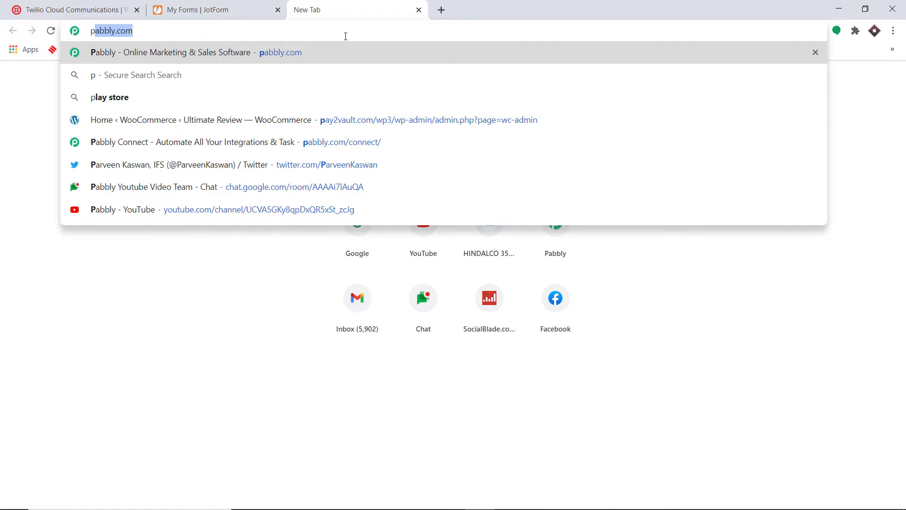
pyautogui.press('Return')
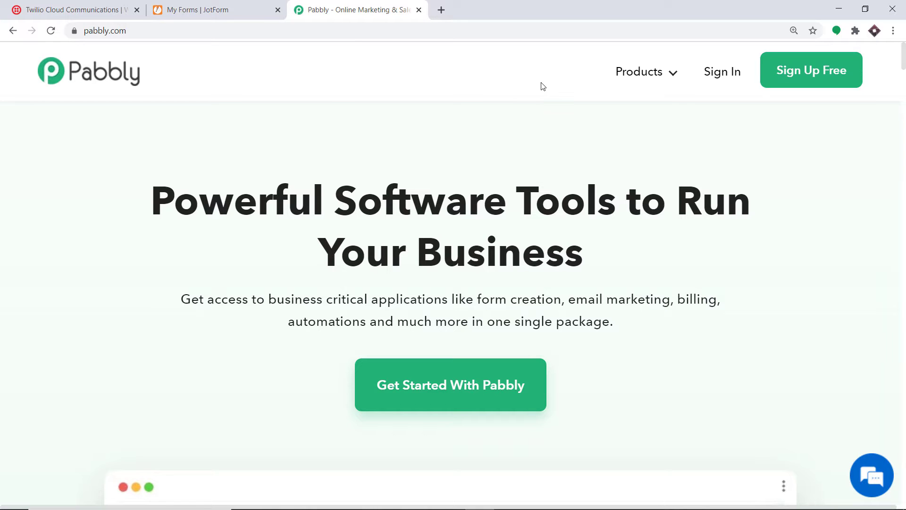
pyautogui.click(643, 75)
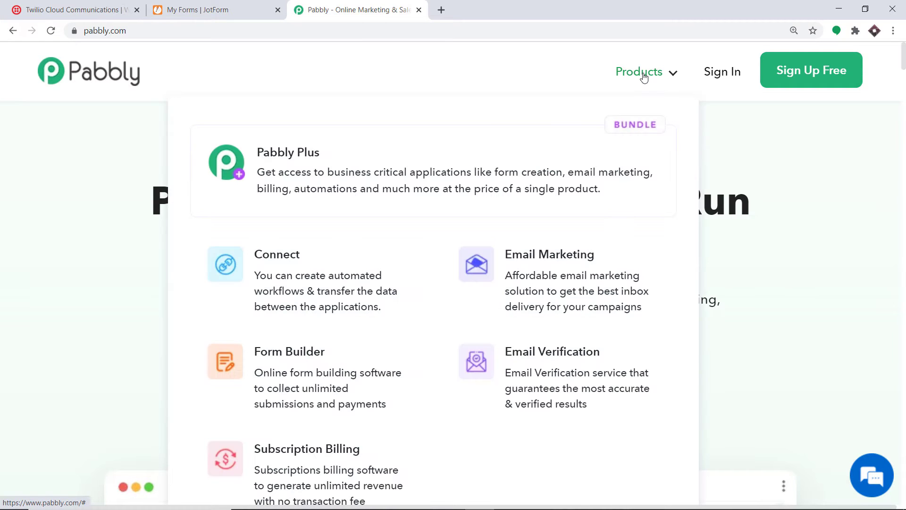
pyautogui.click(301, 267)
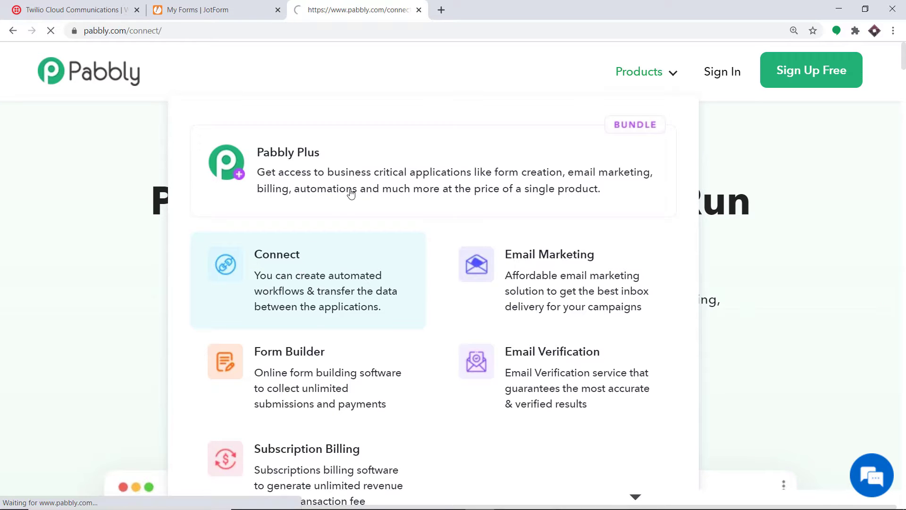
# - Sign in to the Pabbly account and launch Pabbly Connect from the apps list
pyautogui.click(716, 75)
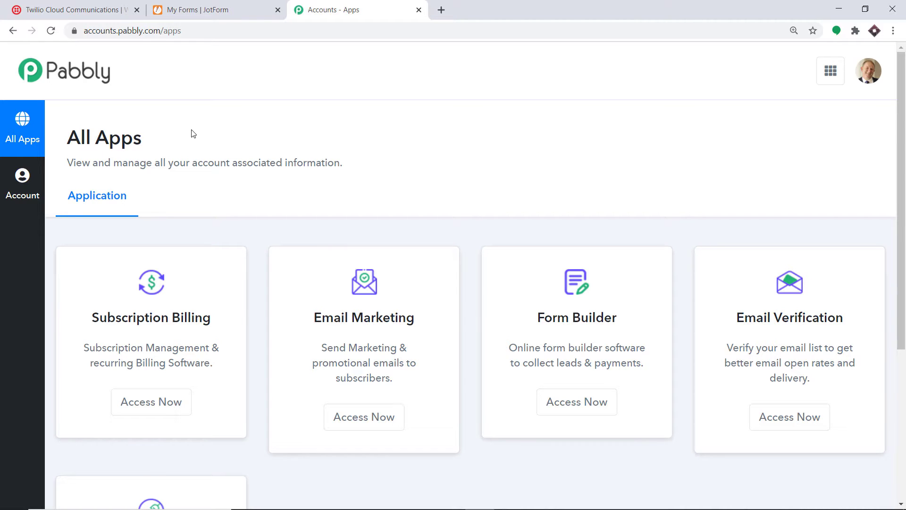
pyautogui.scroll(-5, 203, 198)
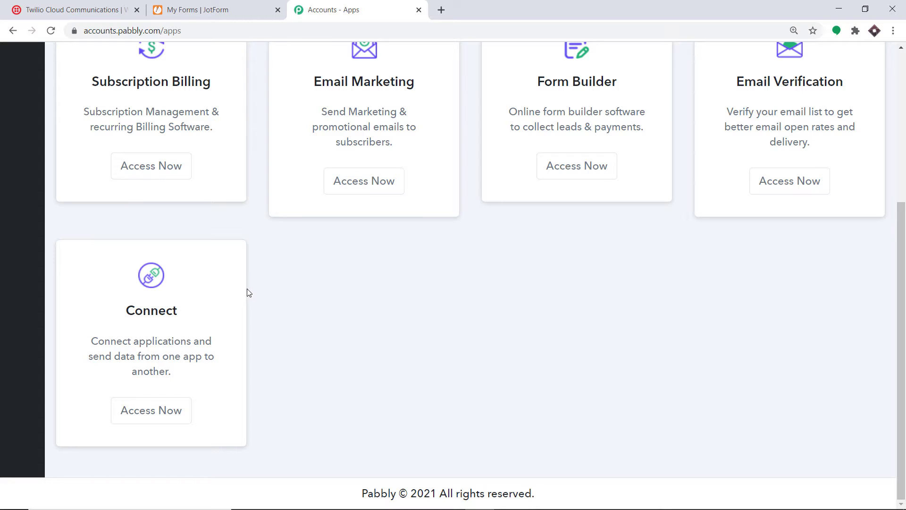
pyautogui.click(162, 420)
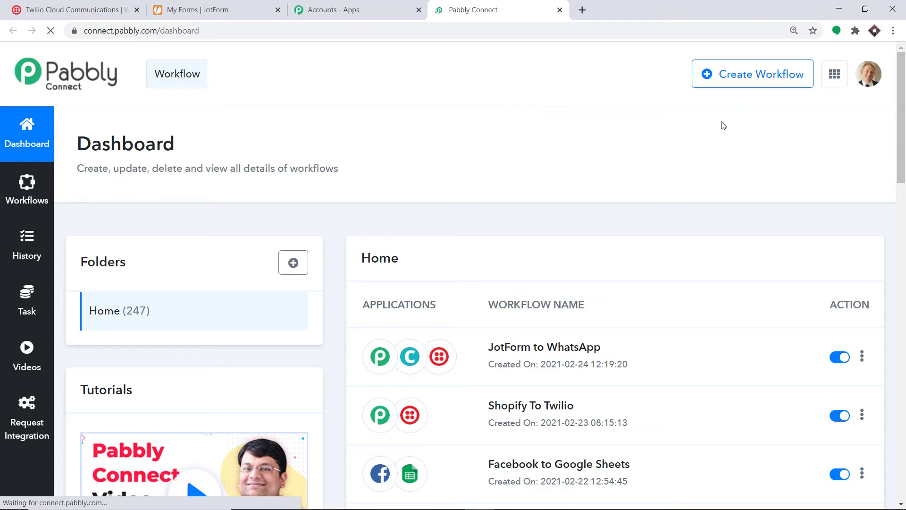
# - Create a new workflow titled 'JotForm To Twilio'
pyautogui.click(743, 83)
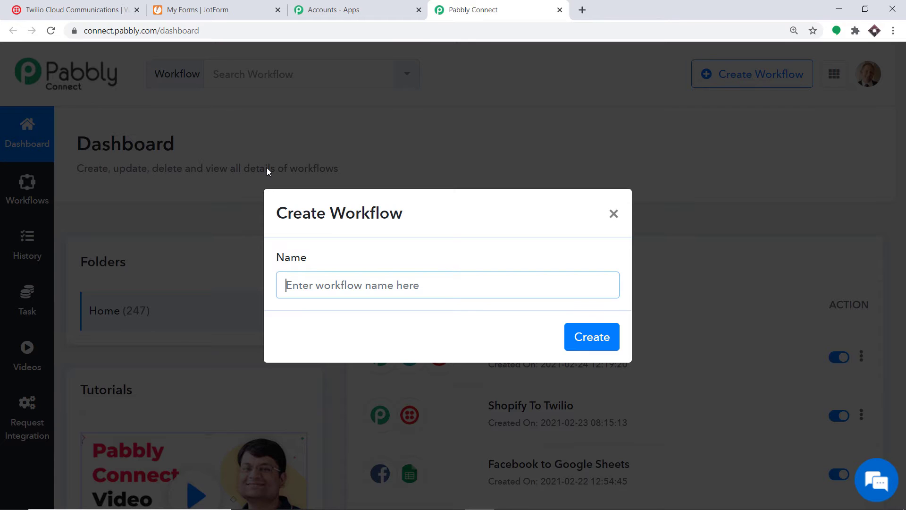
pyautogui.write('JotForm ')
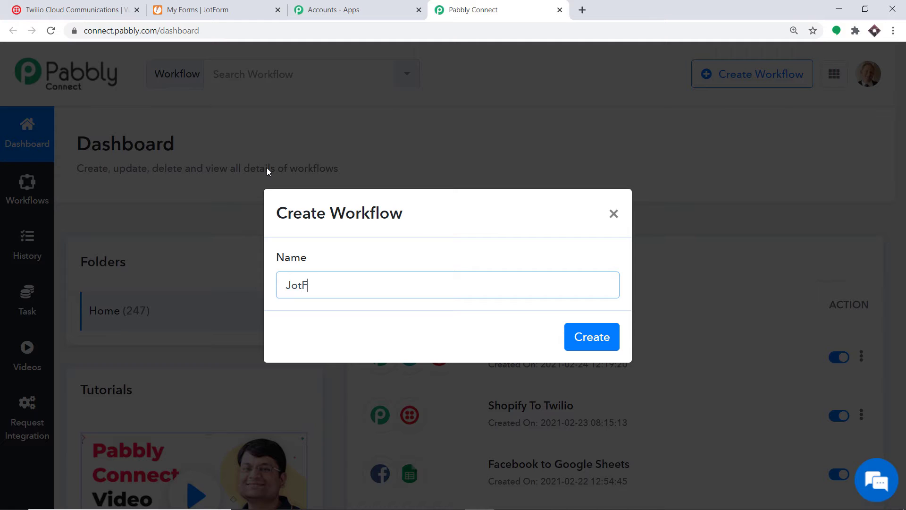
pyautogui.write('To Twilio')
pyautogui.click(584, 343)
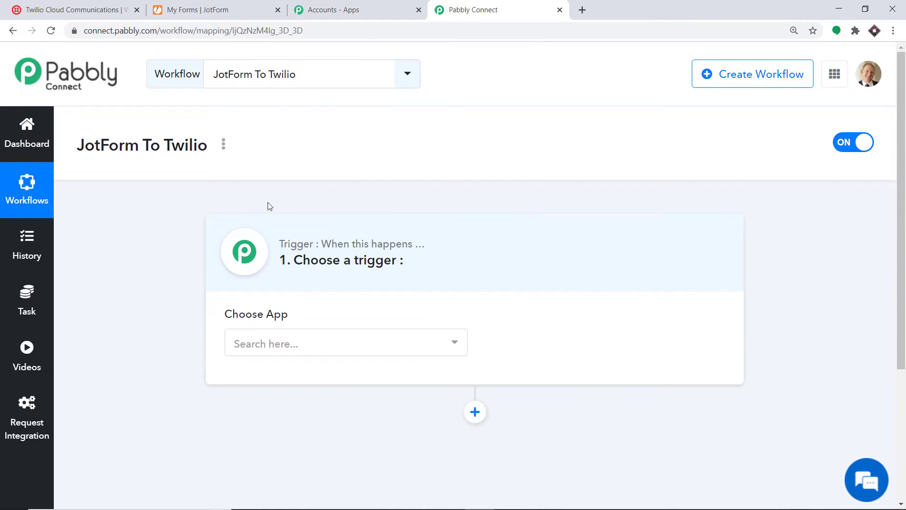
# - Set the trigger to JotForm's New Response event, then bring up the JotForm forms list
pyautogui.click(266, 343)
pyautogui.write('jotf')
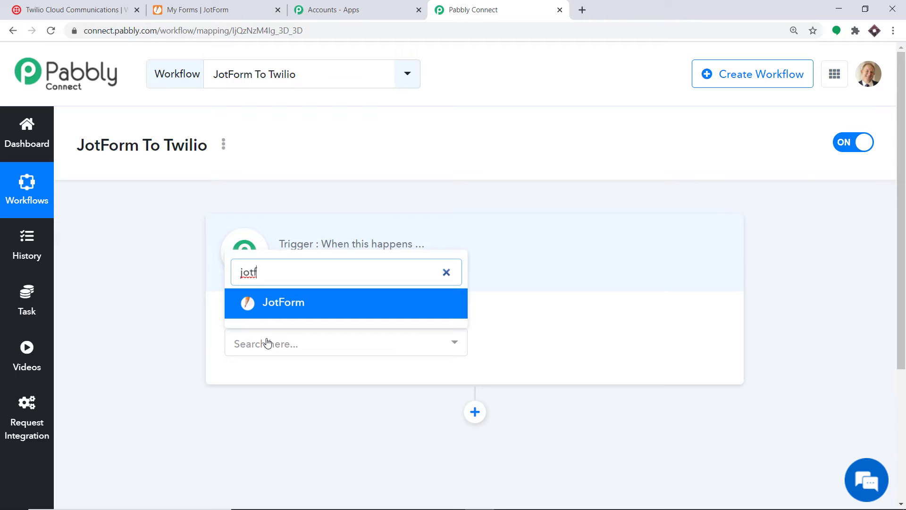
pyautogui.click(296, 309)
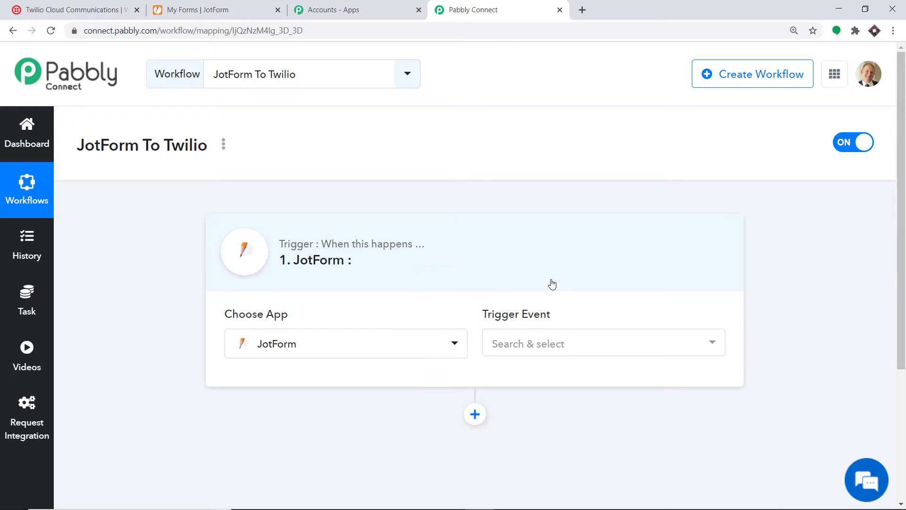
pyautogui.click(545, 345)
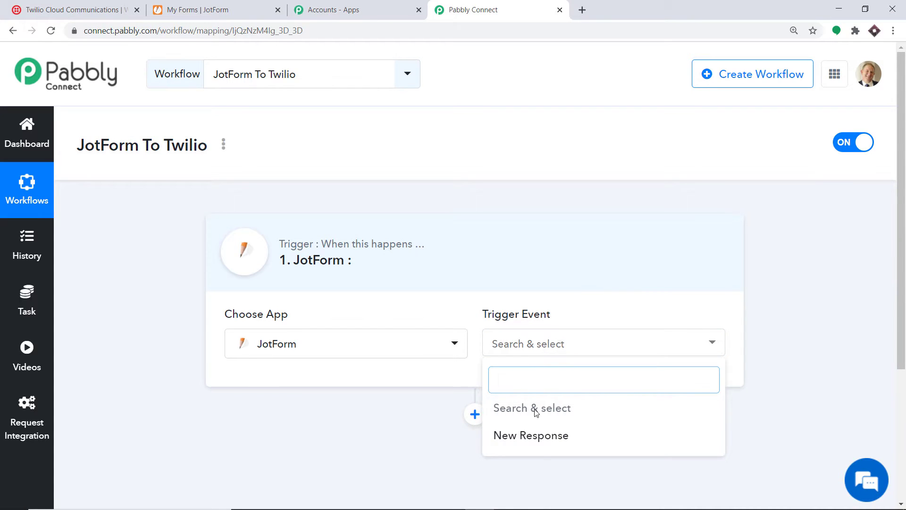
pyautogui.click(539, 438)
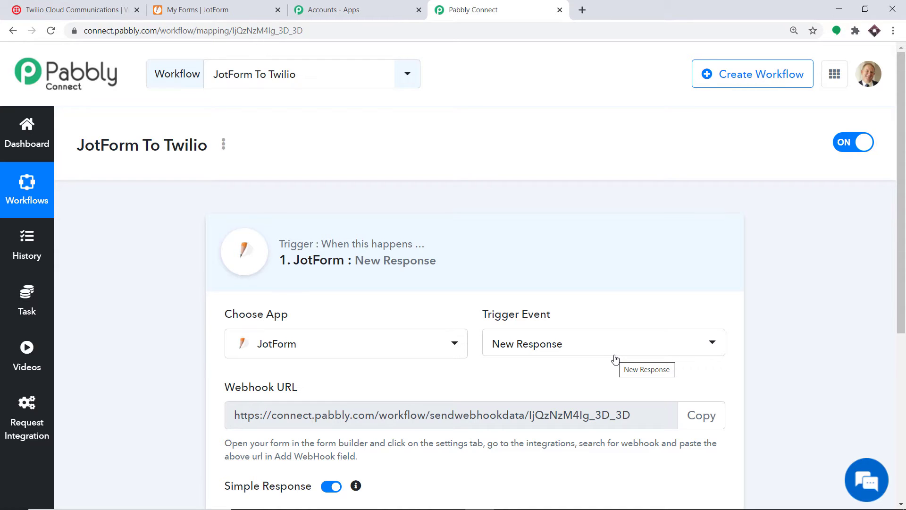
pyautogui.scroll(-2, 613, 358)
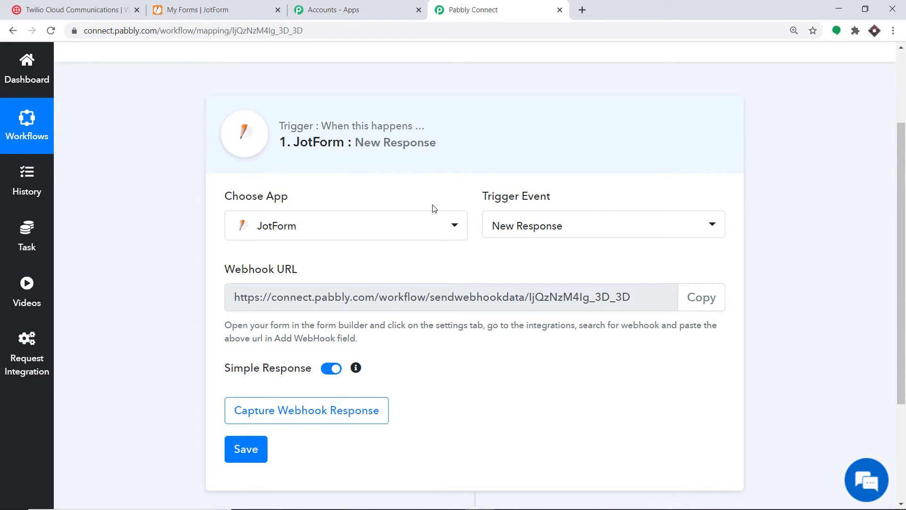
pyautogui.click(234, 6)
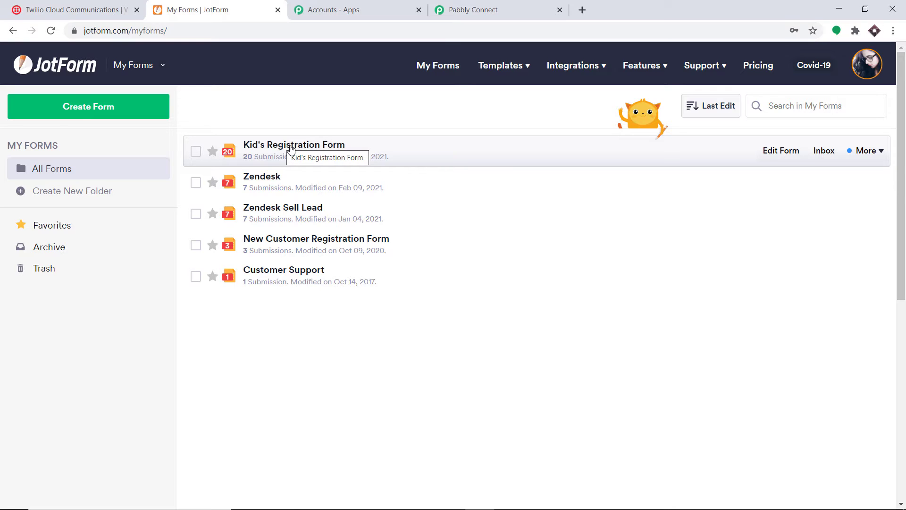
# - Delete the existing WebHooks integration from Kid's Registration Form's settings
pyautogui.click(789, 153)
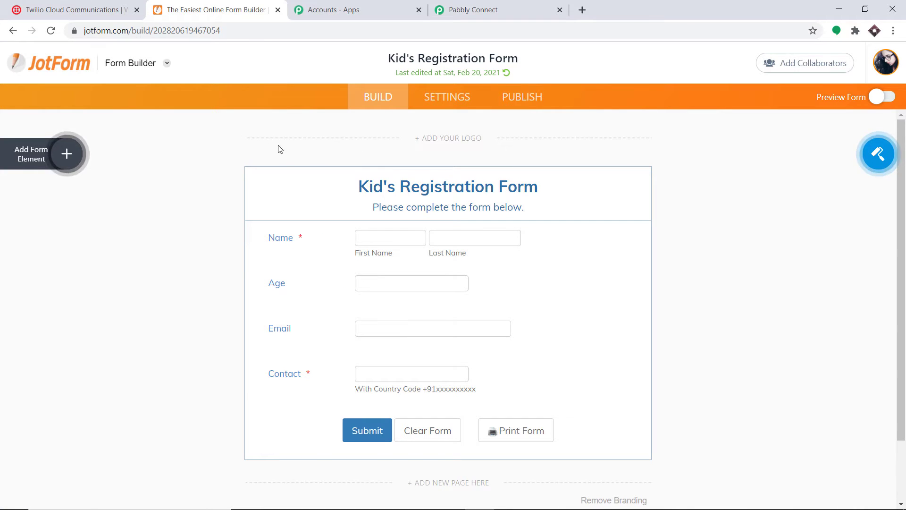
pyautogui.click(454, 100)
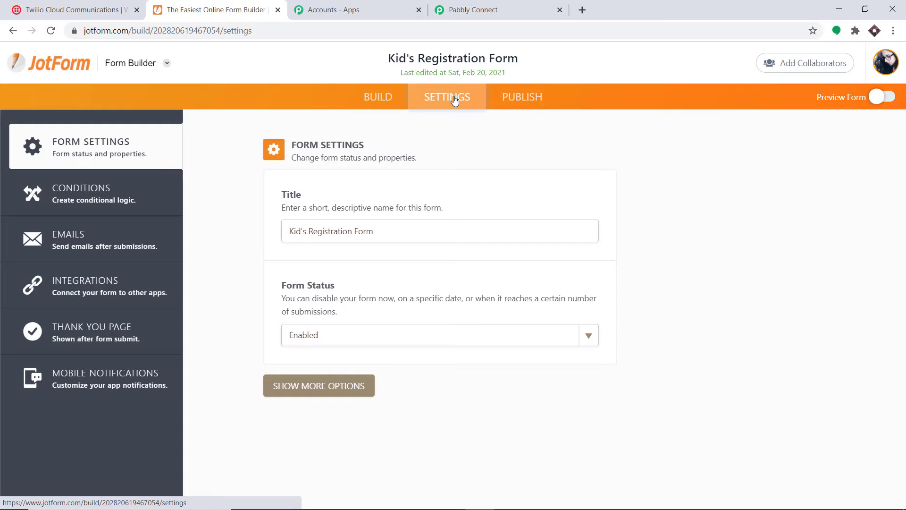
pyautogui.click(104, 280)
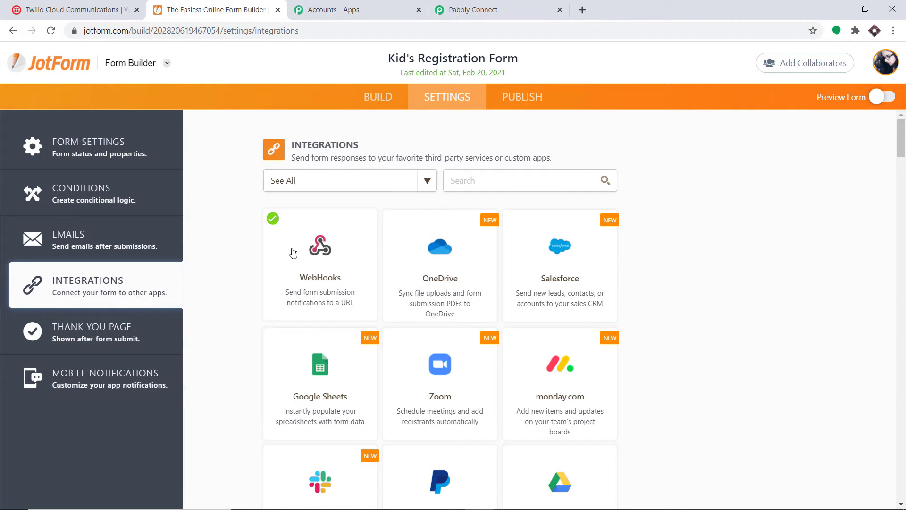
pyautogui.click(331, 264)
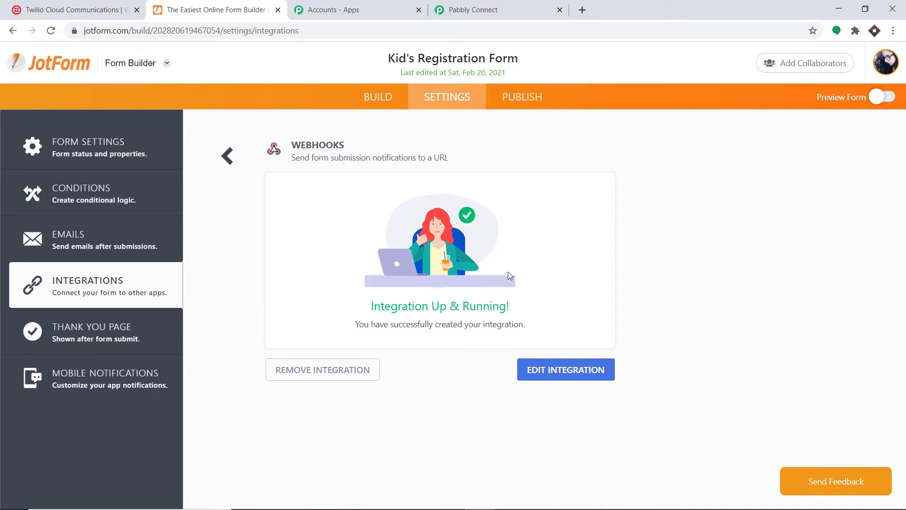
pyautogui.click(341, 372)
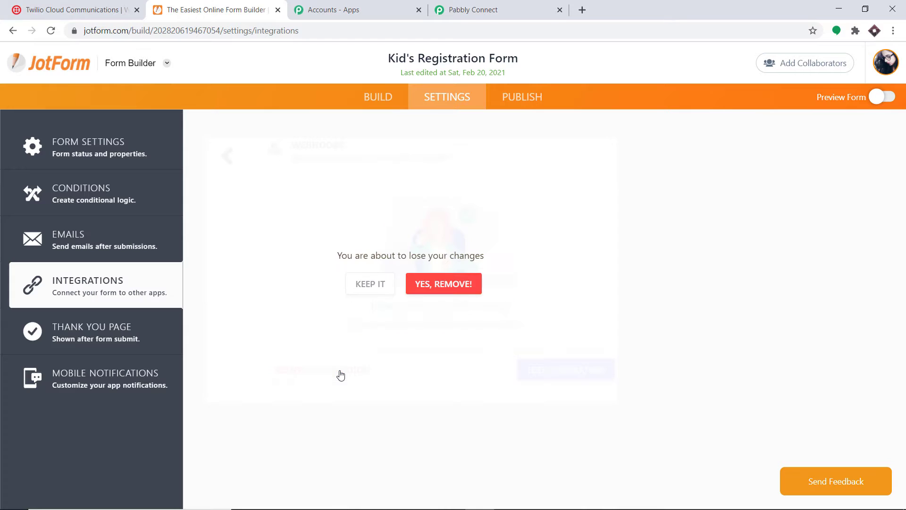
pyautogui.click(471, 285)
pyautogui.click(478, 181)
pyautogui.write('we')
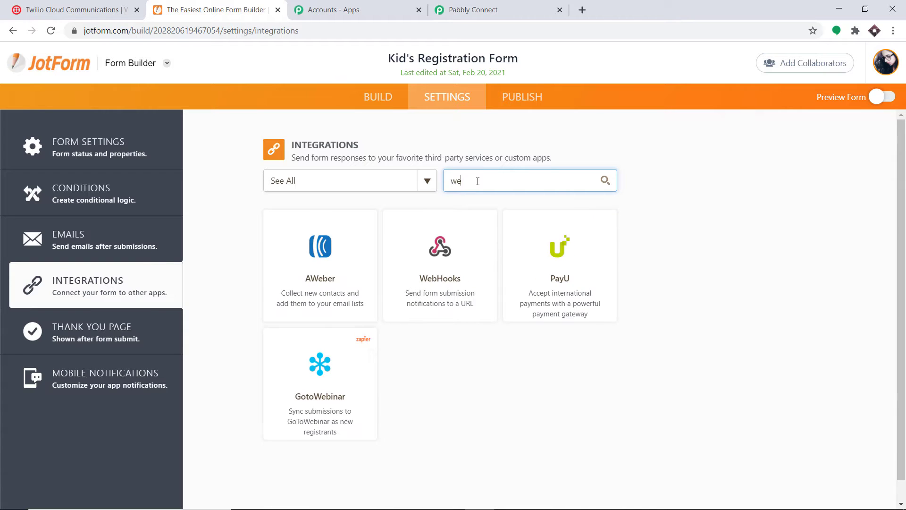
pyautogui.click(422, 276)
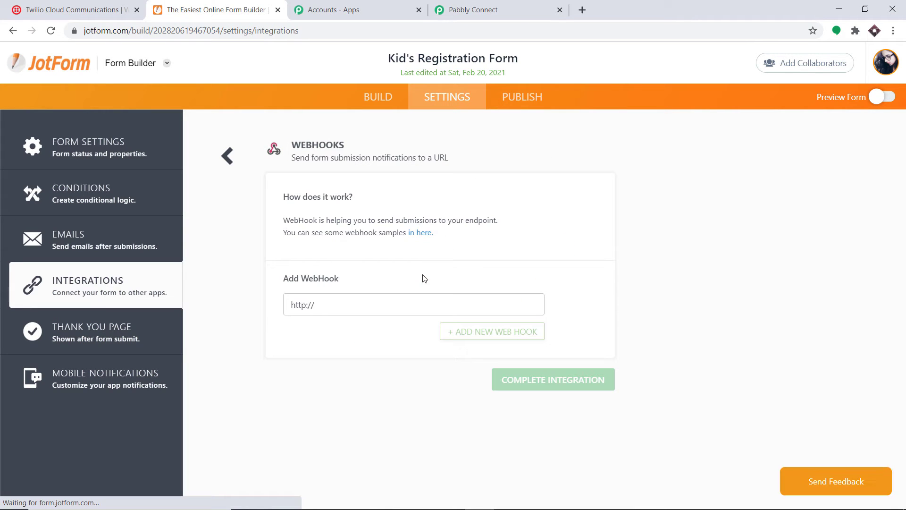
pyautogui.click(330, 311)
pyautogui.press('BackSpace')
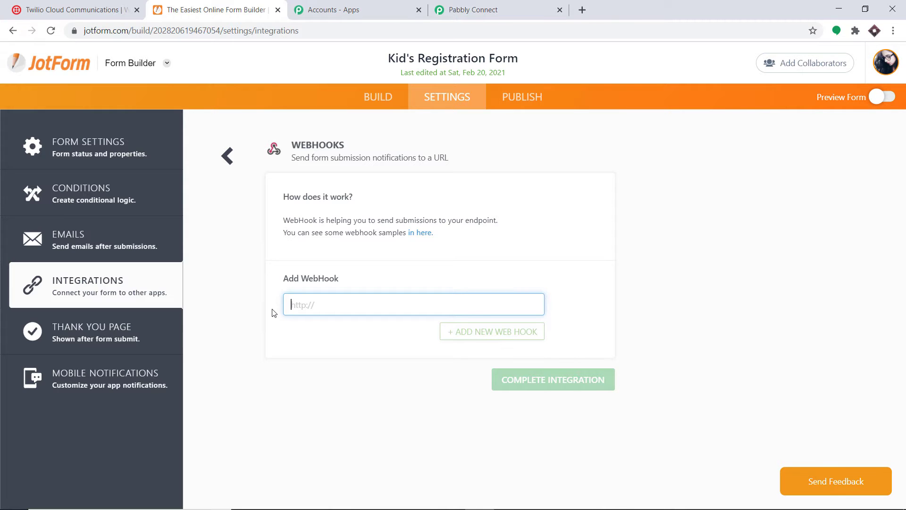
# - Paste the copied Pabbly webhook URL into JotForm and complete the integration
pyautogui.click(527, 5)
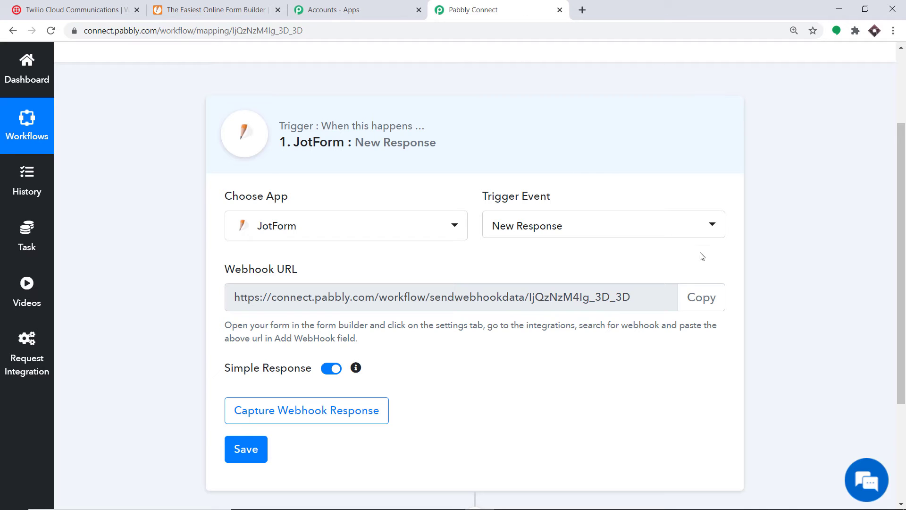
pyautogui.click(710, 296)
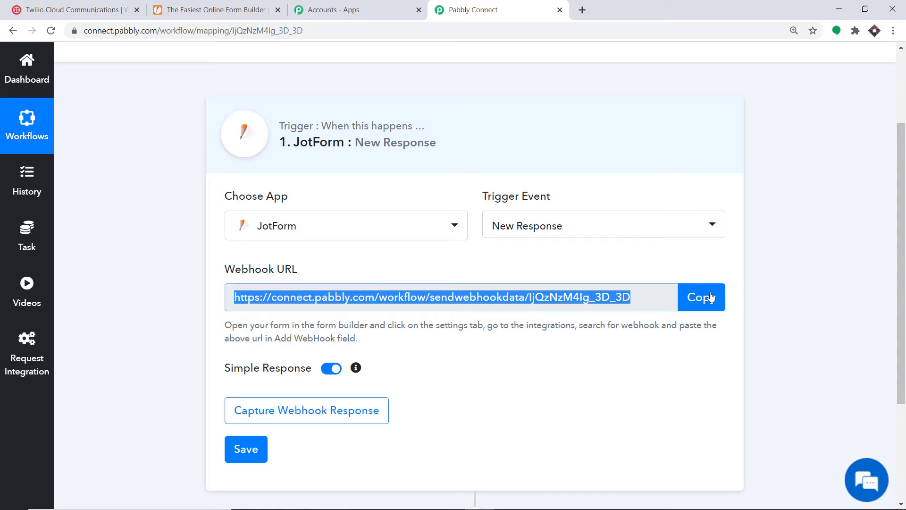
pyautogui.click(231, 10)
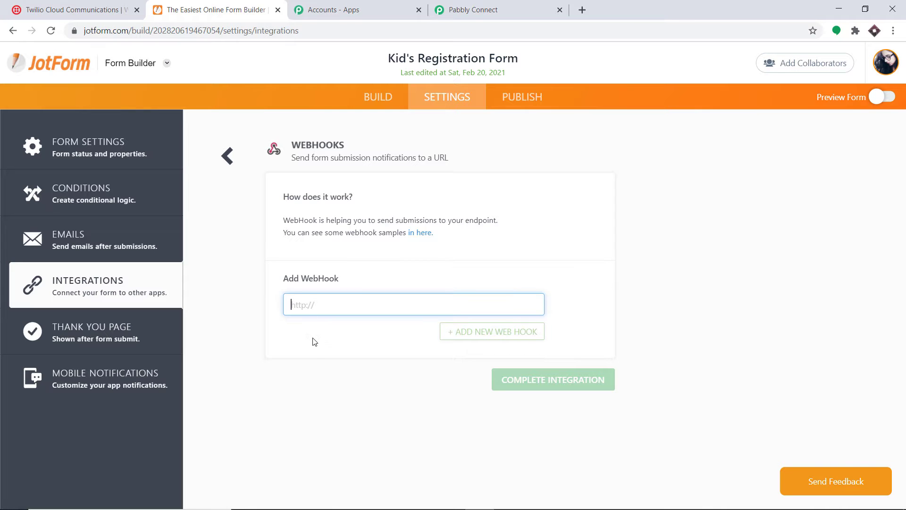
pyautogui.click(307, 305)
pyautogui.rightClick(307, 302)
pyautogui.click(341, 399)
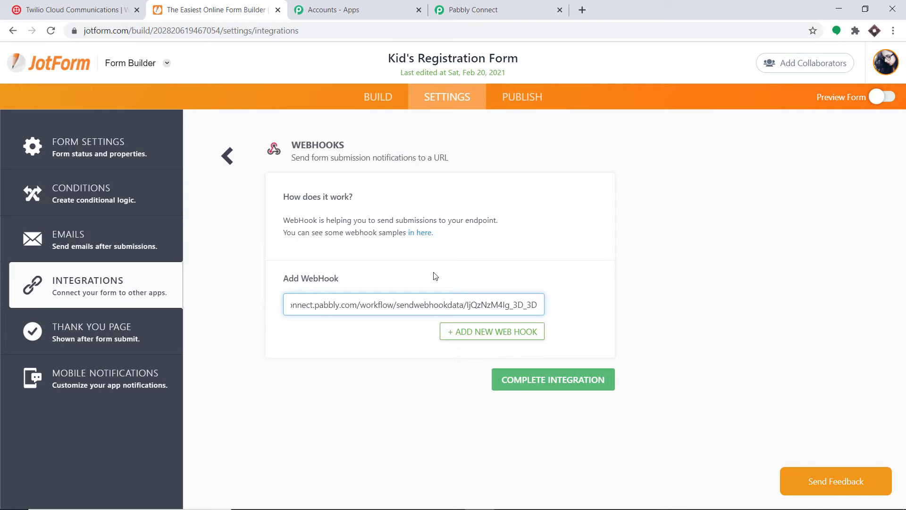
pyautogui.click(577, 385)
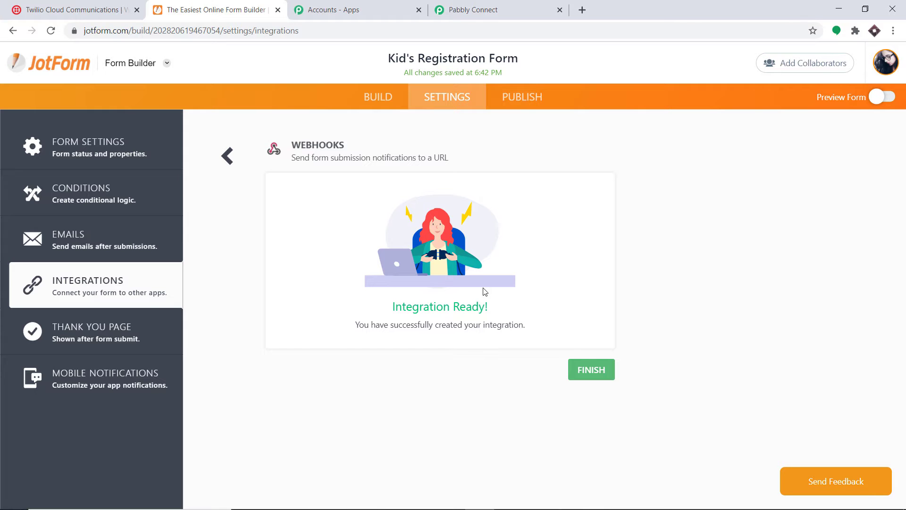
pyautogui.click(535, 7)
# - Start Pabbly's Capture Webhook Response so it waits for a JotForm submission
pyautogui.scroll(-3, 489, 101)
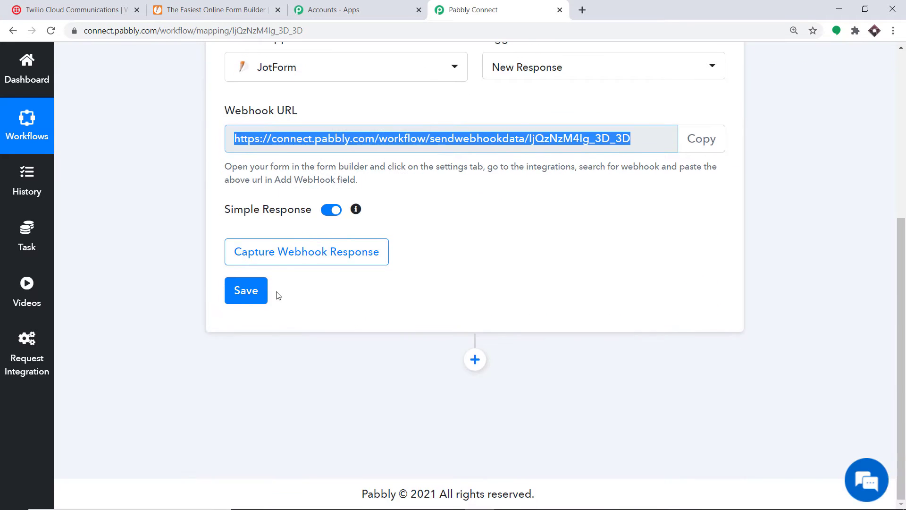
pyautogui.click(290, 253)
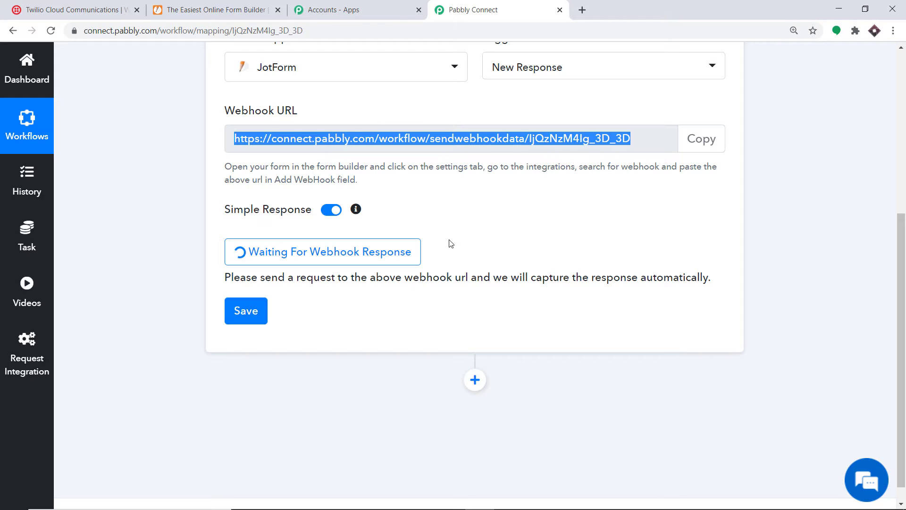
pyautogui.click(237, 5)
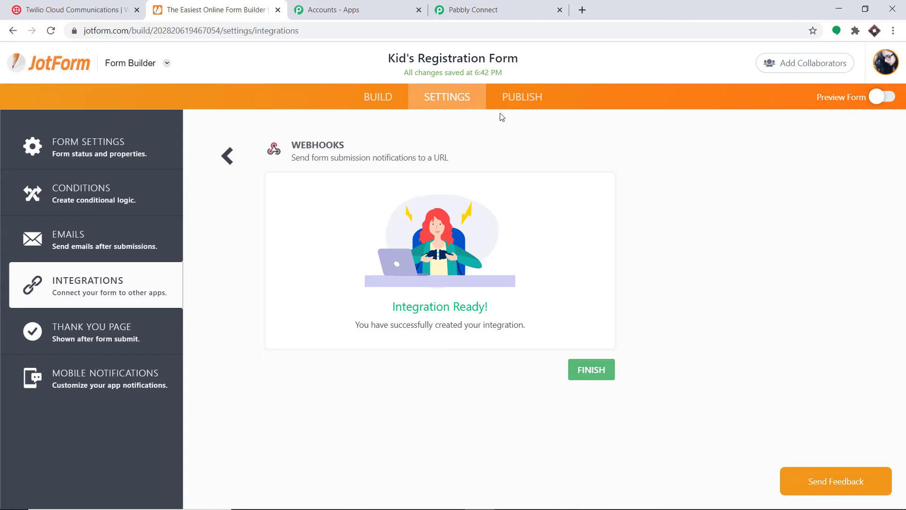
# - Copy the Kid's Registration Form public link and load it in a new tab
pyautogui.click(514, 100)
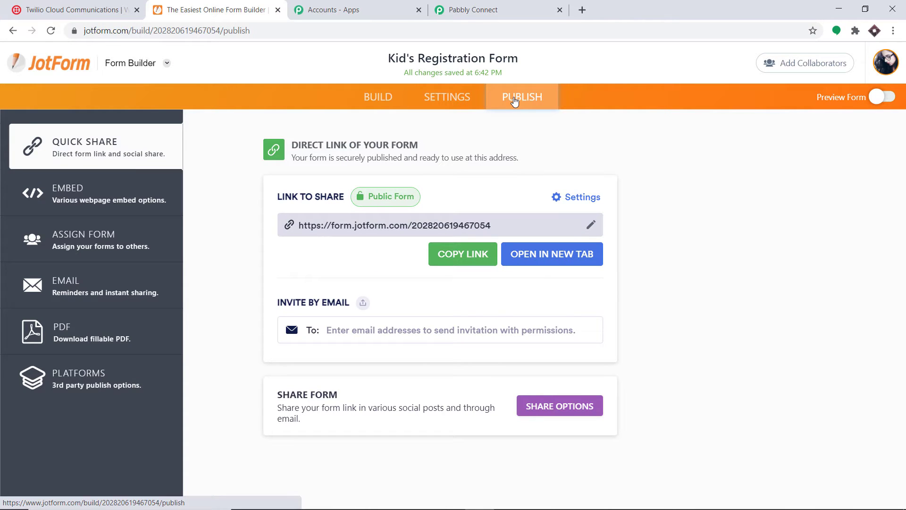
pyautogui.click(468, 256)
pyautogui.click(584, 10)
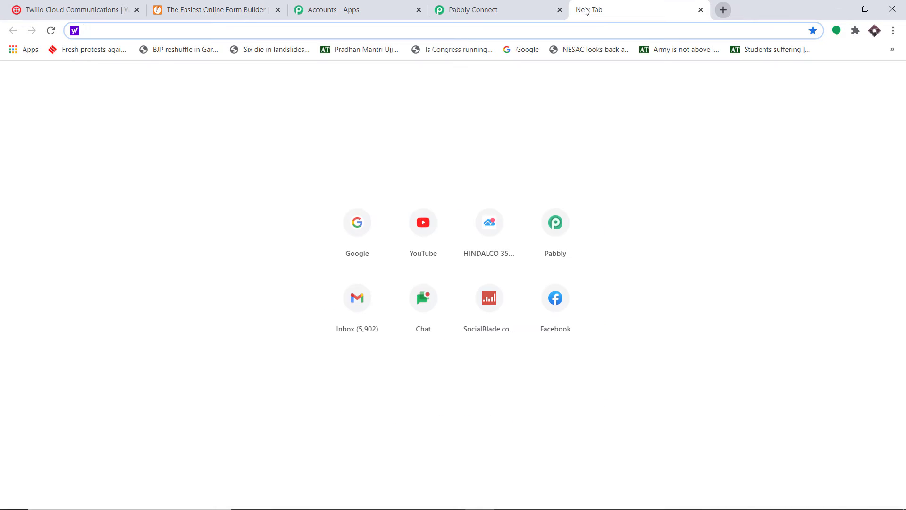
pyautogui.hotkey('ctrl', 'v')
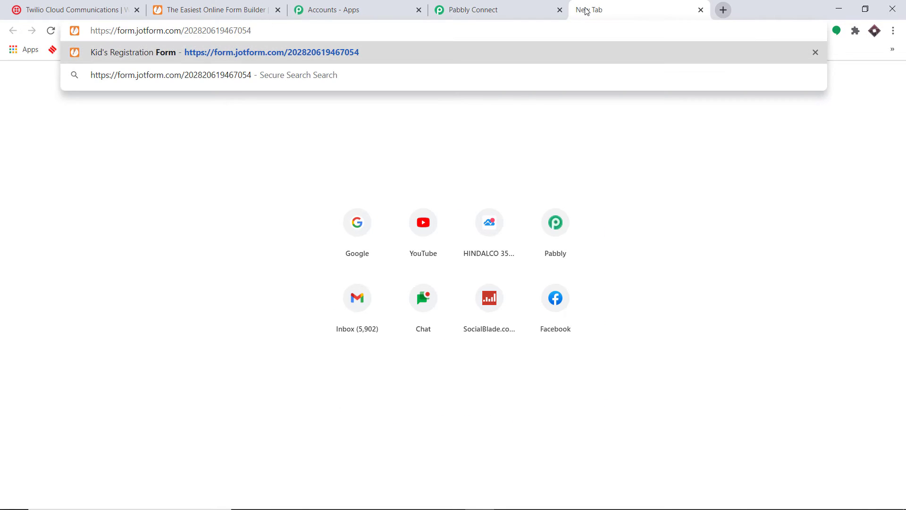
pyautogui.press('Return')
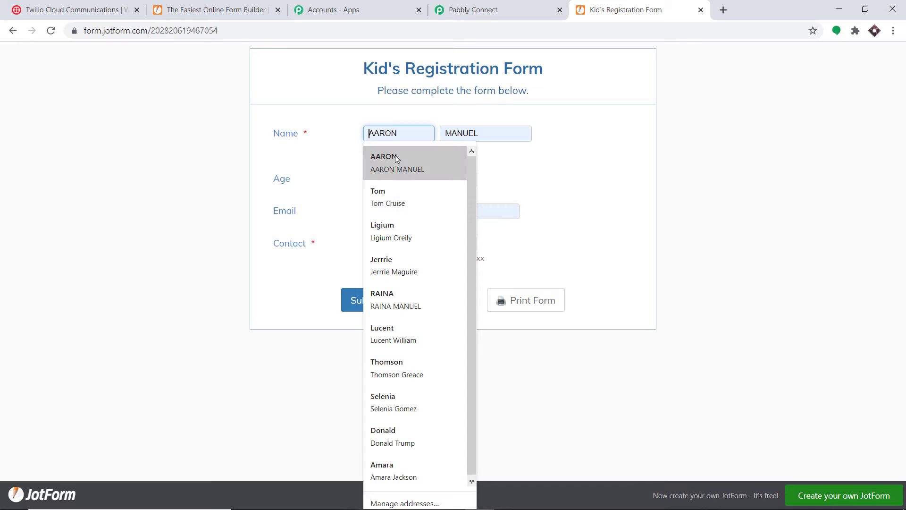
# - Fill in a test registration with age 15 and a contact number, then submit it
pyautogui.click(397, 160)
pyautogui.click(390, 180)
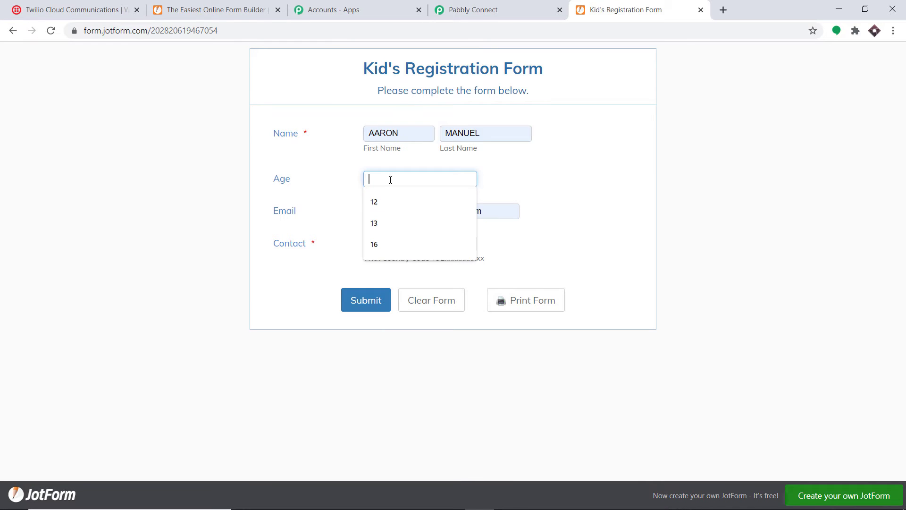
pyautogui.write('15')
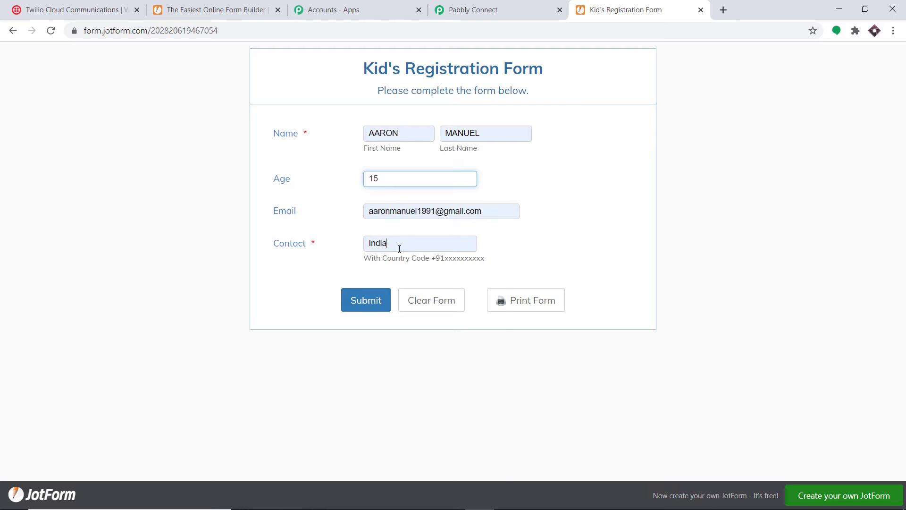
pyautogui.click(399, 249)
pyautogui.press('Escape')
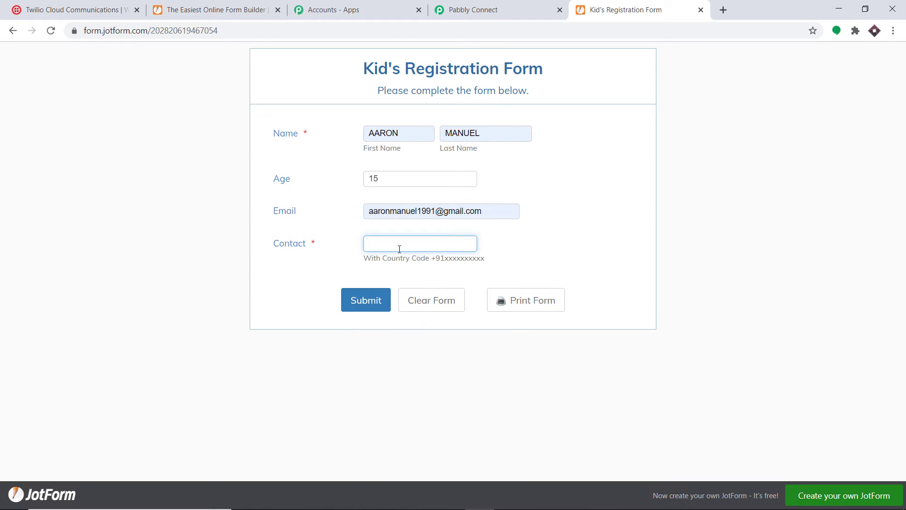
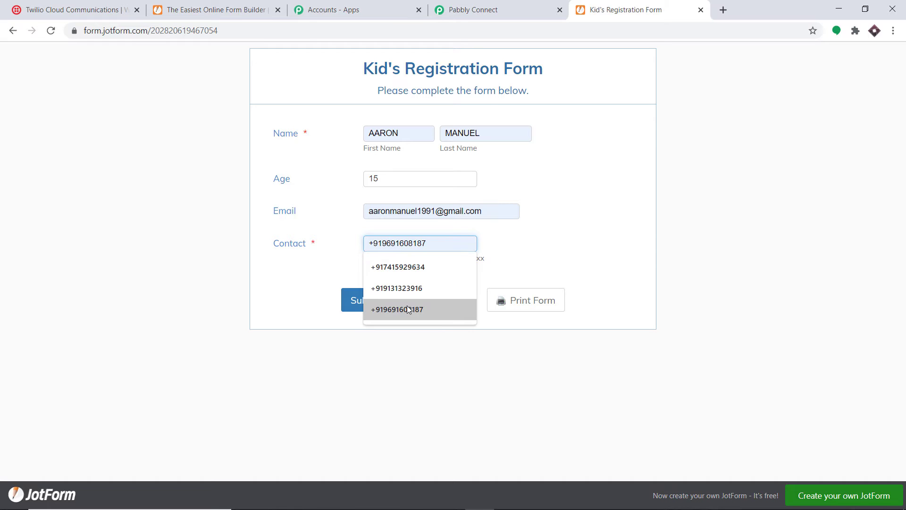
pyautogui.click(408, 309)
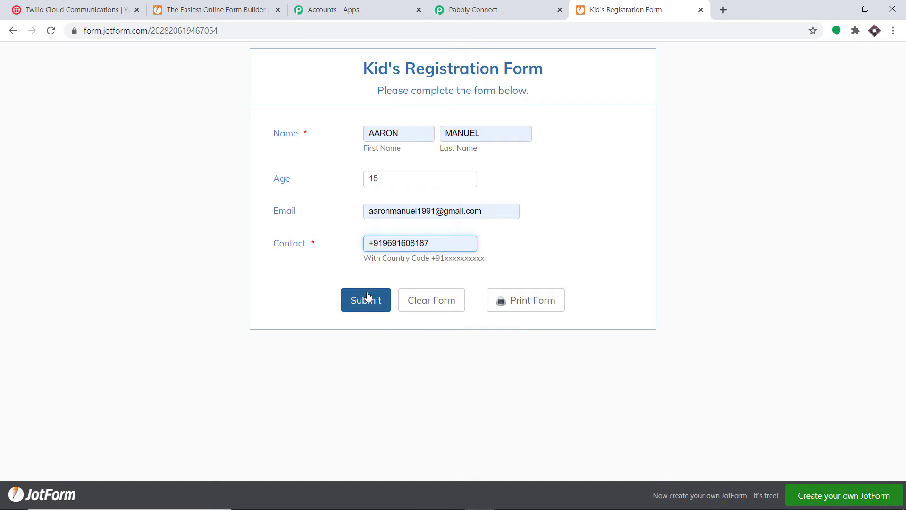
pyautogui.click(367, 302)
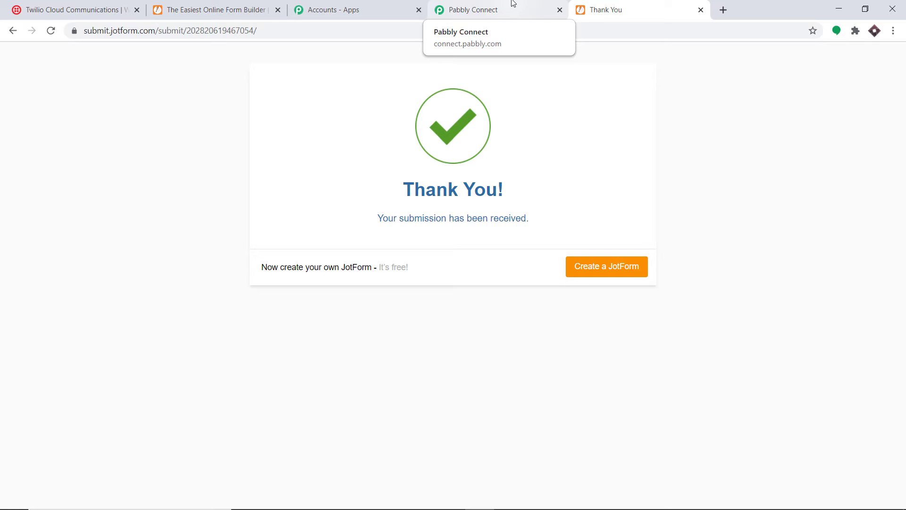
# - Review the captured JotForm test response and check the submission confirmation page
pyautogui.click(512, 5)
pyautogui.scroll(-1, 607, 204)
pyautogui.scroll(-5, 607, 205)
pyautogui.scroll(-3, 385, 193)
pyautogui.scroll(-1, 549, 183)
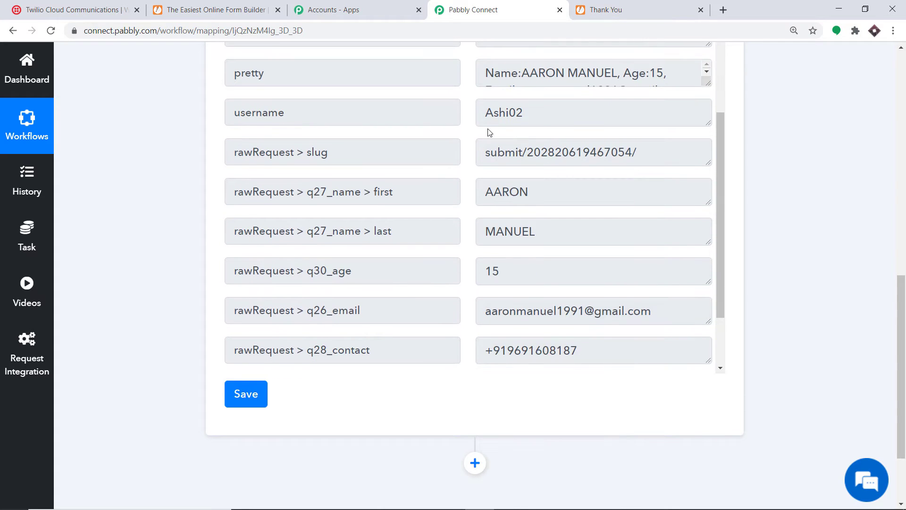
pyautogui.click(239, 6)
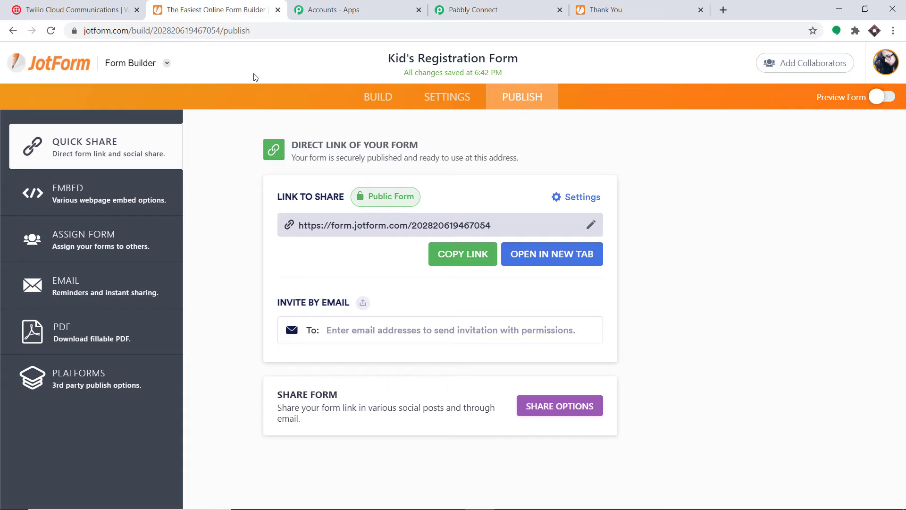
pyautogui.click(886, 62)
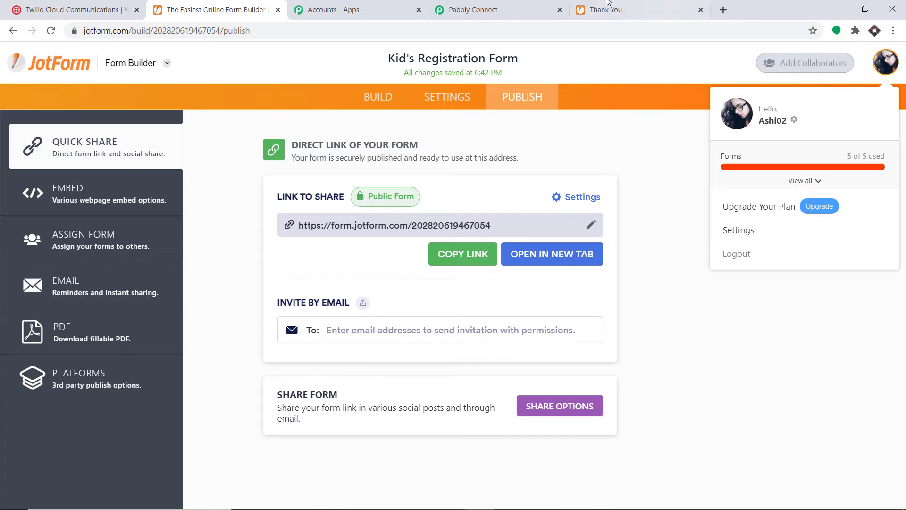
pyautogui.click(585, 5)
pyautogui.click(530, 8)
# - Scroll through the captured fields, including age 15, and add an action step below the trigger
pyautogui.scroll(-1, 542, 146)
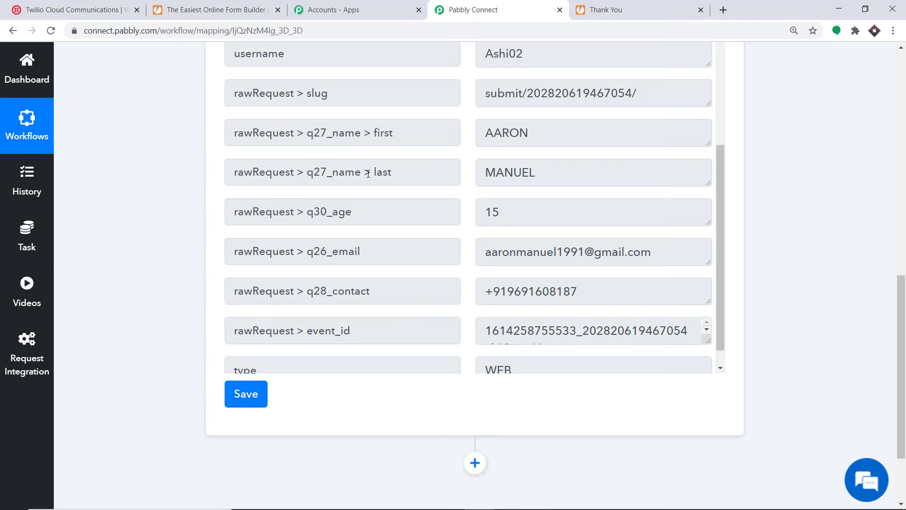
pyautogui.scroll(-1, 591, 194)
pyautogui.scroll(-1, 494, 201)
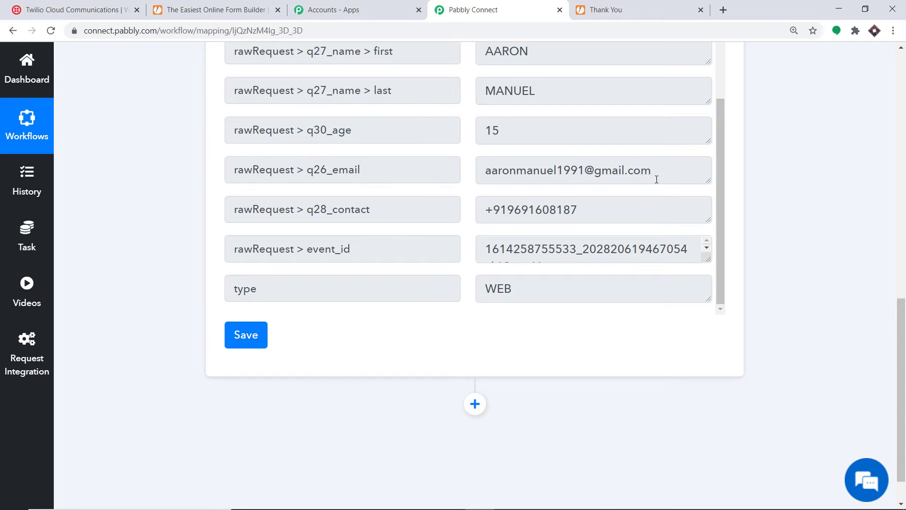
pyautogui.scroll(-1, 420, 208)
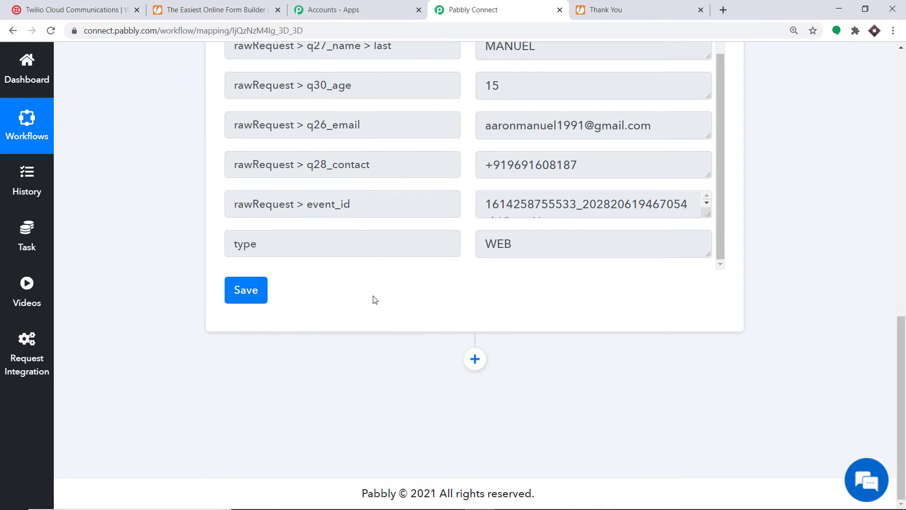
pyautogui.click(475, 358)
pyautogui.scroll(-5, 539, 293)
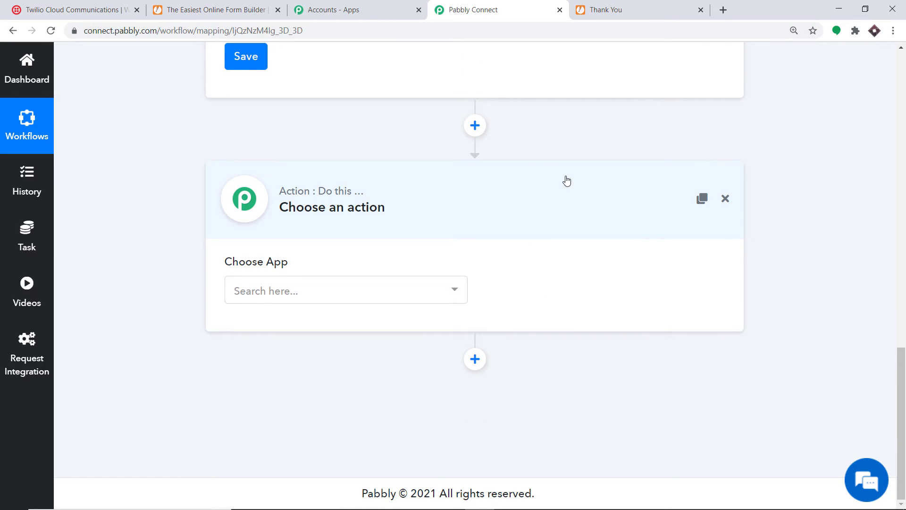
# - Set the action to Twilio's Send SMS Message and start a new Twilio connection
pyautogui.click(301, 293)
pyautogui.write('twilio')
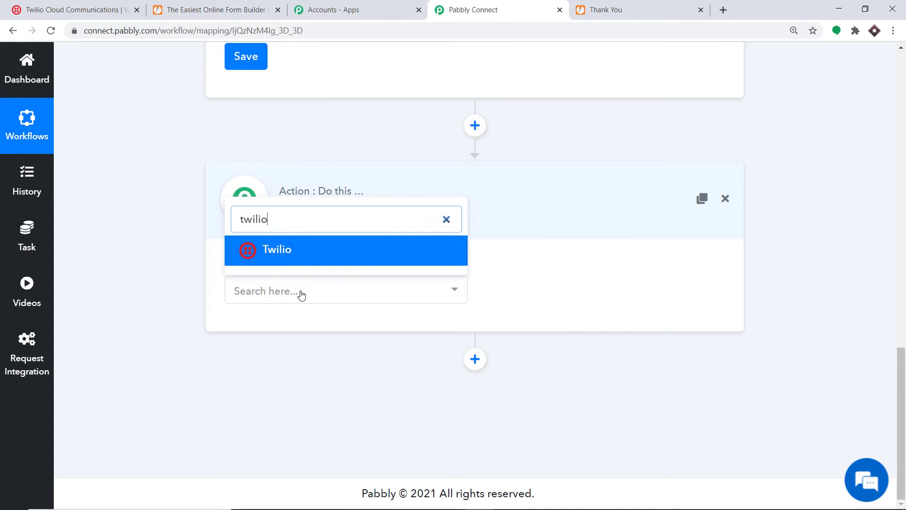
pyautogui.click(299, 251)
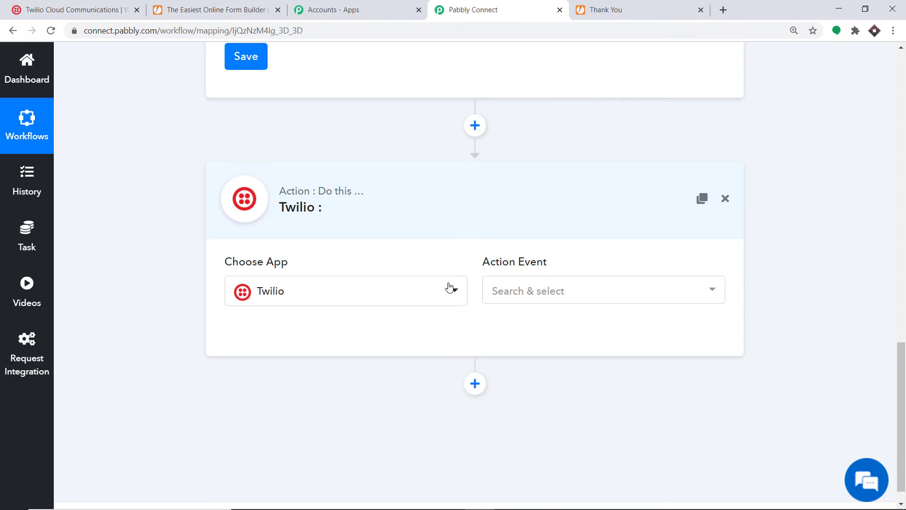
pyautogui.click(543, 292)
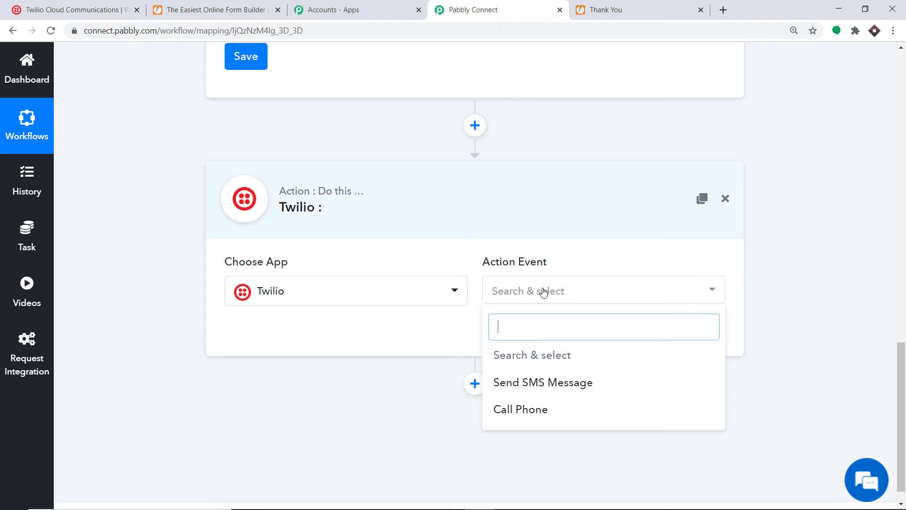
pyautogui.click(509, 383)
pyautogui.click(563, 296)
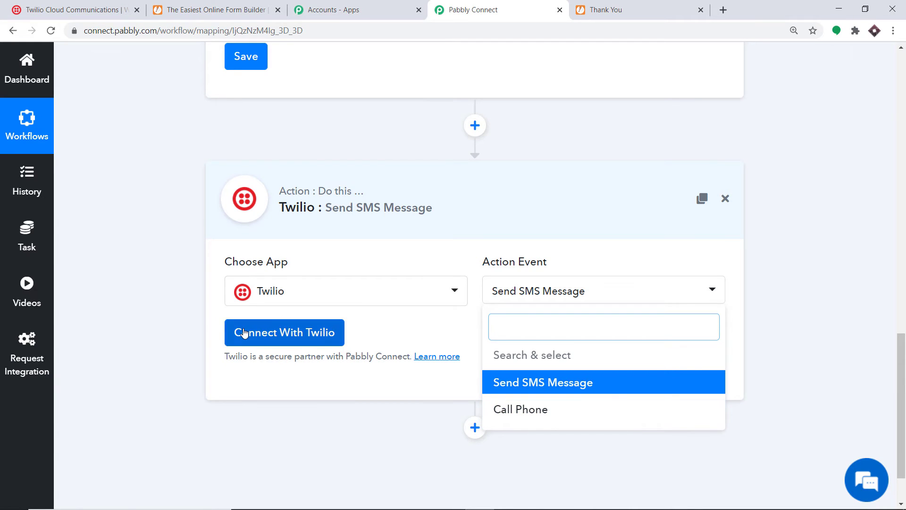
pyautogui.click(283, 332)
pyautogui.scroll(-2, 462, 178)
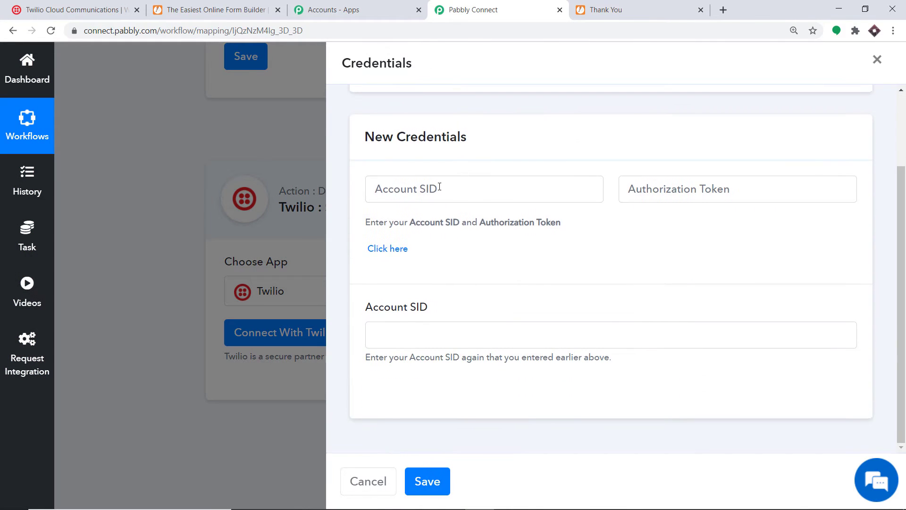
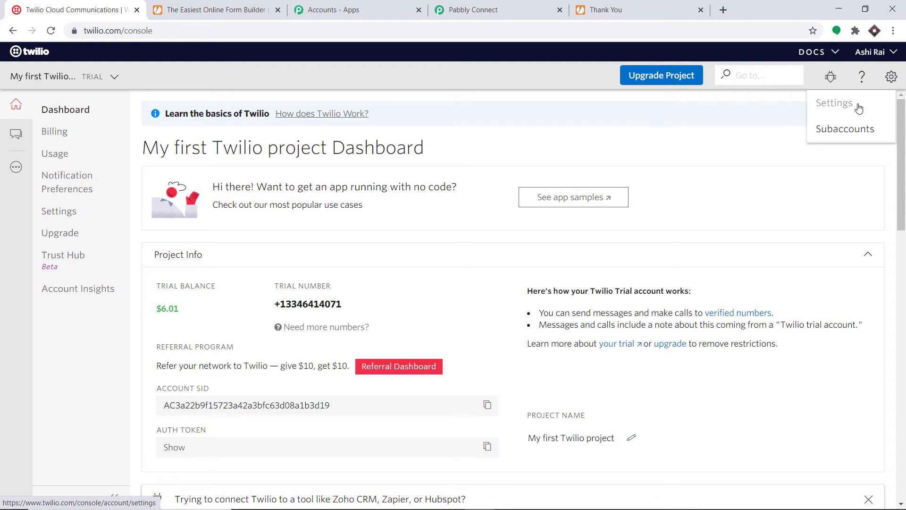
# - Re-authenticate Twilio's General Settings with the account password and select the live Account SID
pyautogui.click(838, 107)
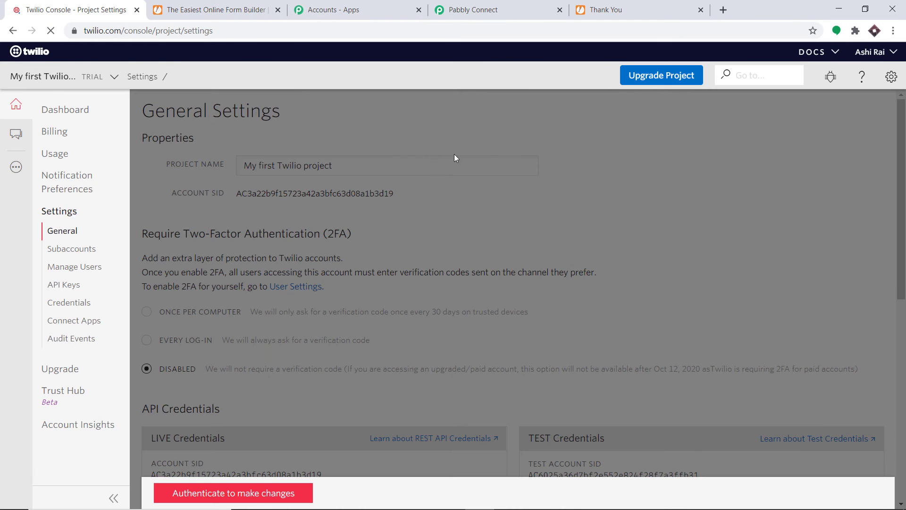
pyautogui.click(229, 493)
pyautogui.click(404, 247)
pyautogui.write('•')
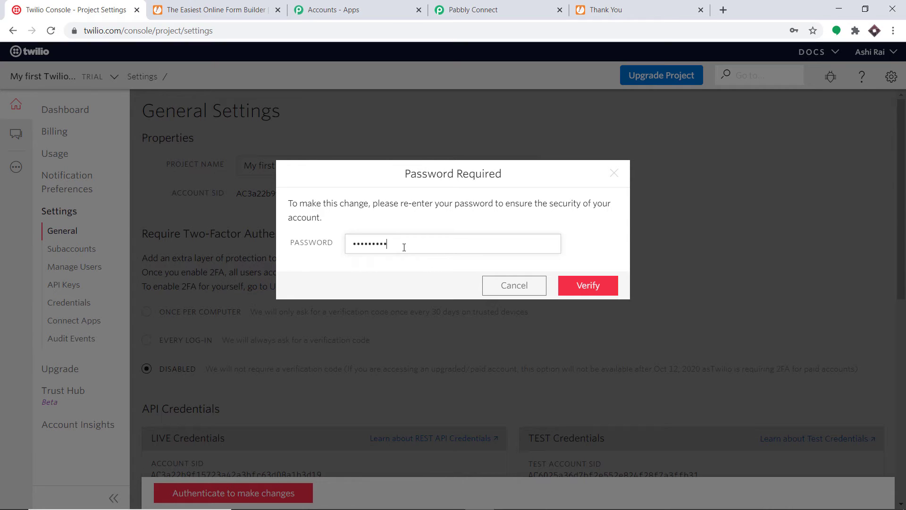
pyautogui.press('Return')
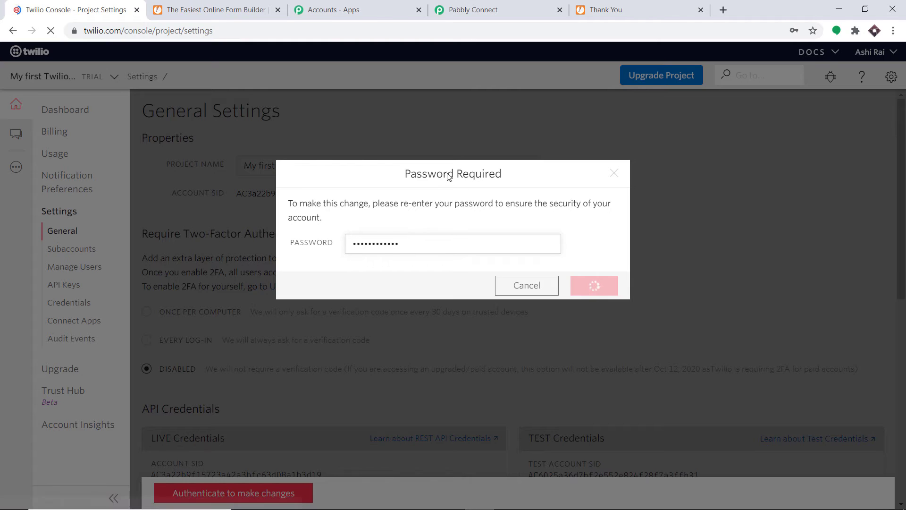
pyautogui.scroll(-5, 342, 185)
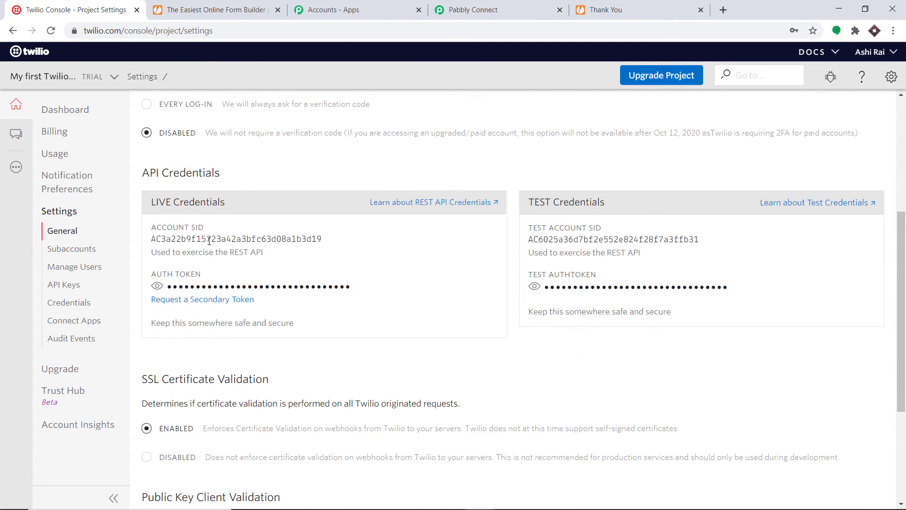
pyautogui.moveTo(323, 238); pyautogui.dragTo(151, 237)
# - Copy the Twilio Account SID and paste it into both Account SID fields in Pabbly Connect
pyautogui.rightClick(156, 239)
pyautogui.click(172, 244)
pyautogui.click(471, 9)
pyautogui.click(402, 193)
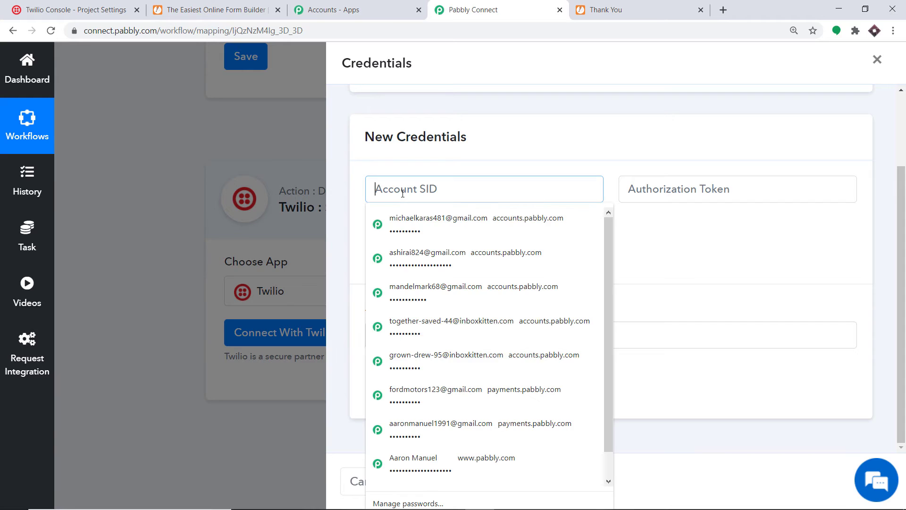
pyautogui.rightClick(402, 193)
pyautogui.click(440, 286)
pyautogui.click(543, 116)
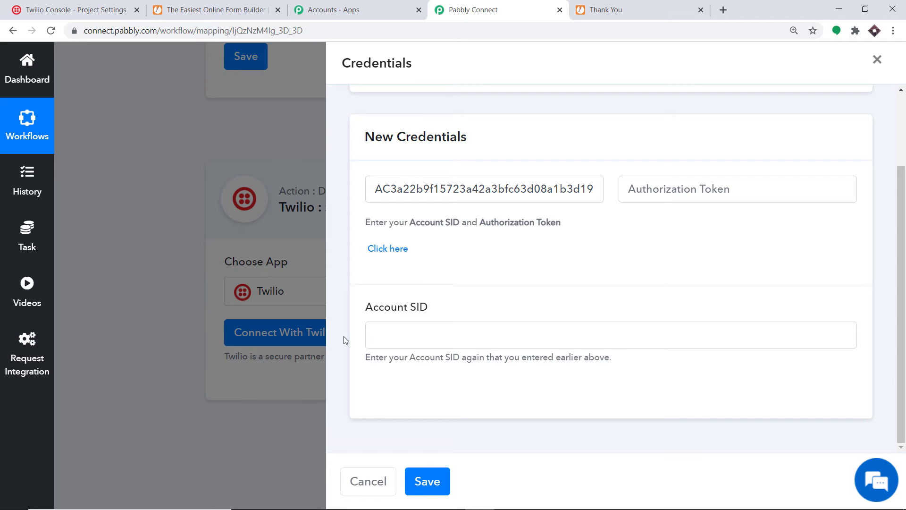
pyautogui.rightClick(385, 334)
pyautogui.click(425, 253)
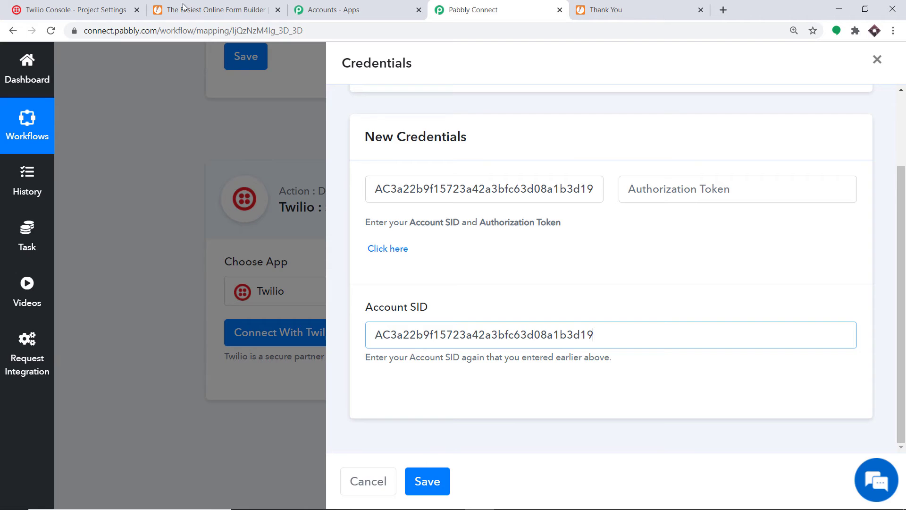
# - Copy the revealed Twilio auth token into Authorization Token and save the credentials
pyautogui.click(96, 10)
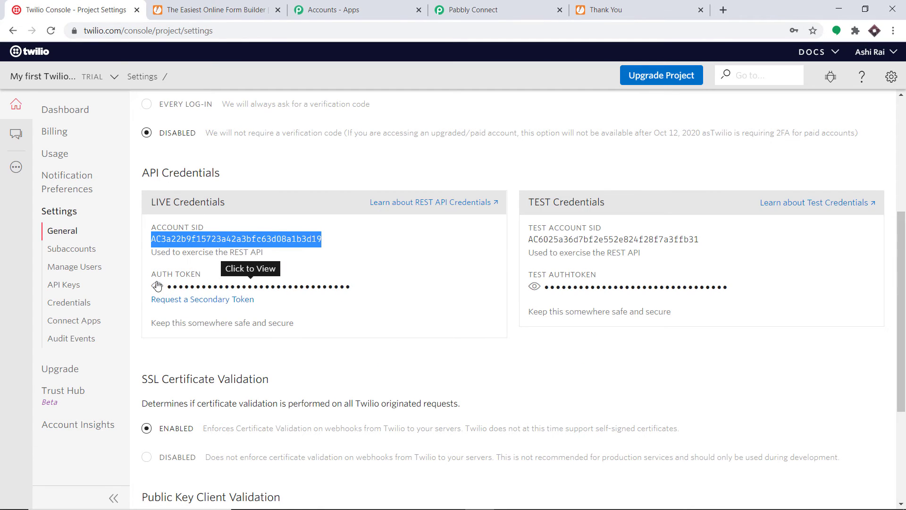
pyautogui.click(157, 285)
pyautogui.moveTo(311, 286); pyautogui.dragTo(164, 286)
pyautogui.rightClick(164, 286)
pyautogui.click(193, 296)
pyautogui.click(445, 9)
pyautogui.click(680, 191)
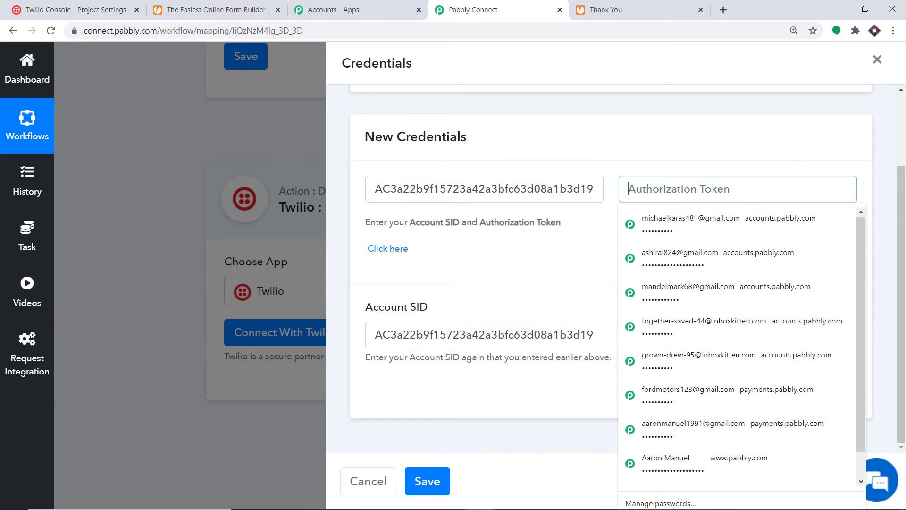
pyautogui.rightClick(684, 198)
pyautogui.click(709, 321)
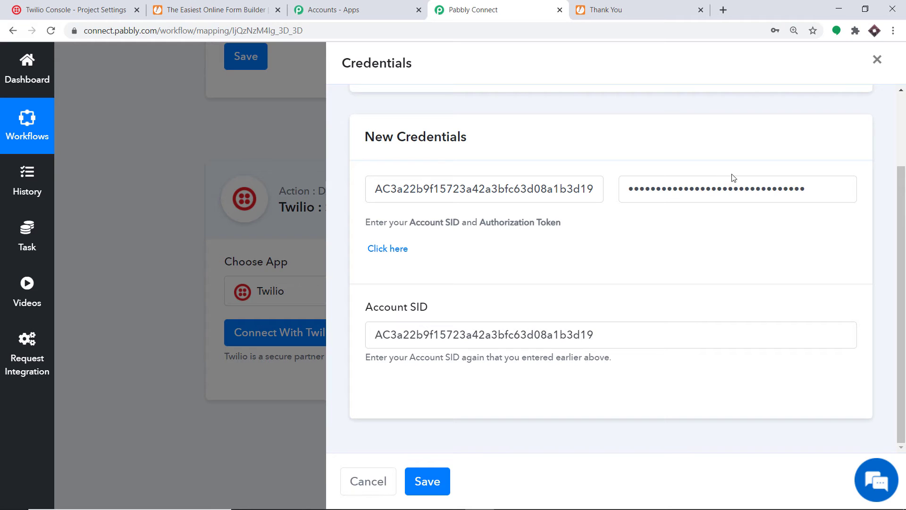
pyautogui.click(428, 484)
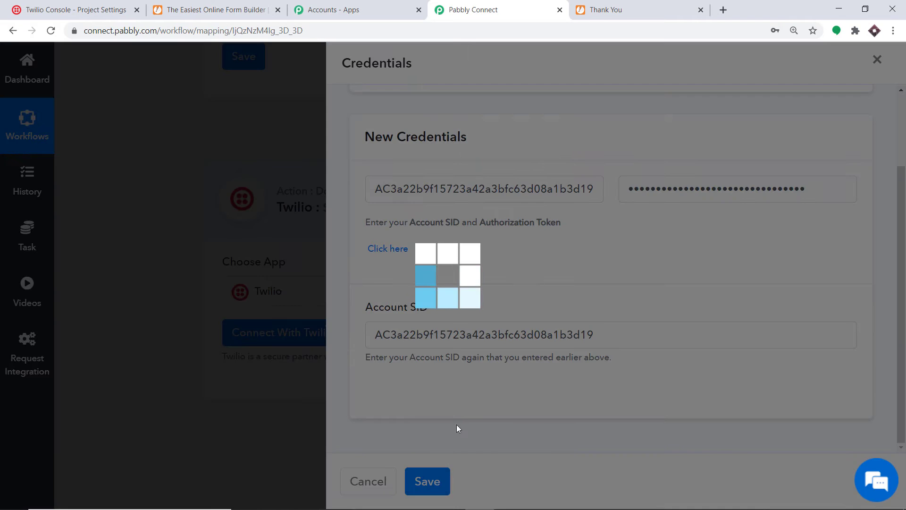
# - Start the SMS body with 'Hey Mr/Ms' followed by the mapped first and last name
pyautogui.scroll(-6, 557, 236)
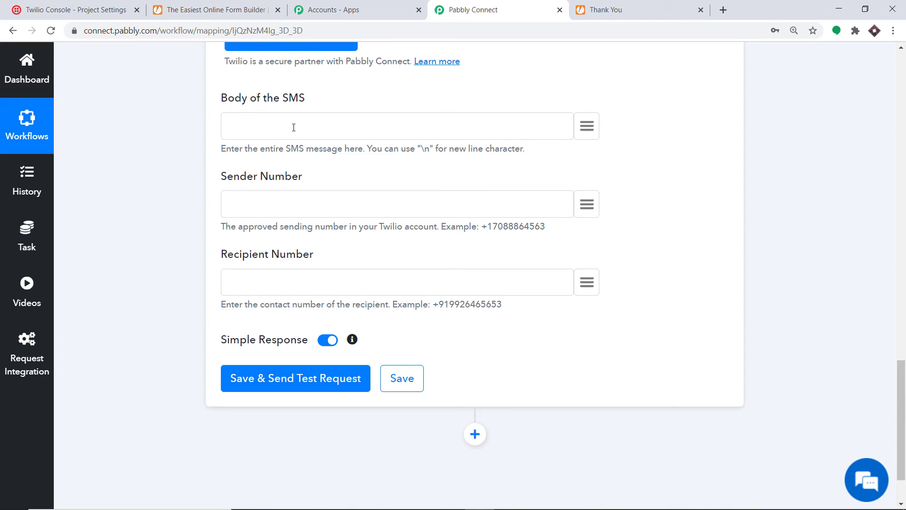
pyautogui.write('Hey Mr/Ms')
pyautogui.click(594, 133)
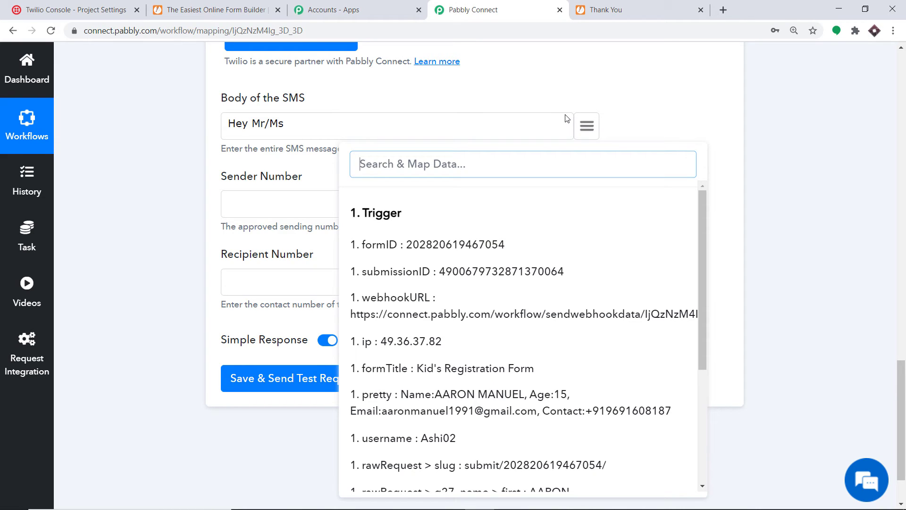
pyautogui.scroll(-2, 496, 268)
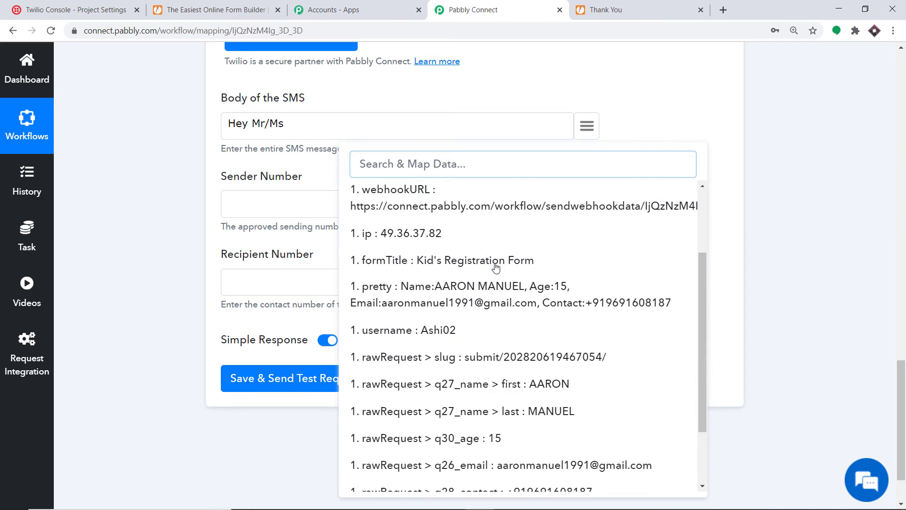
pyautogui.scroll(-3, 497, 283)
pyautogui.click(534, 297)
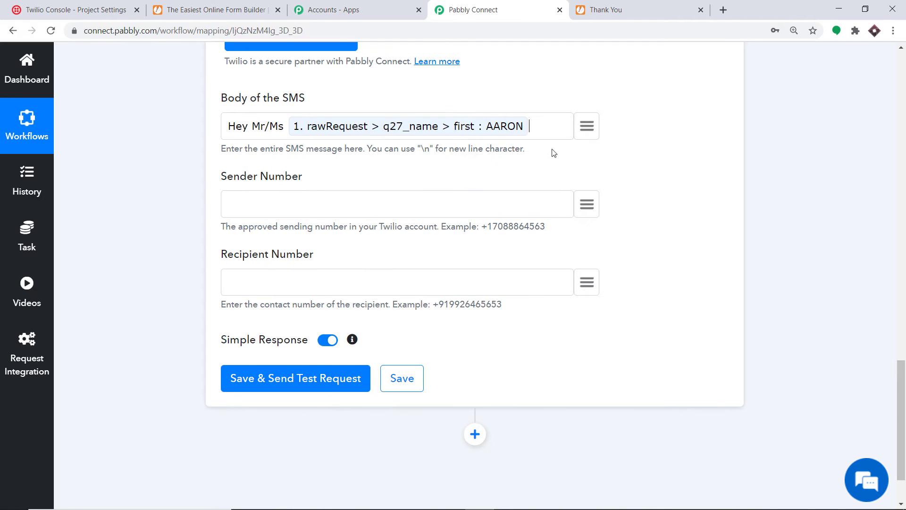
pyautogui.click(585, 127)
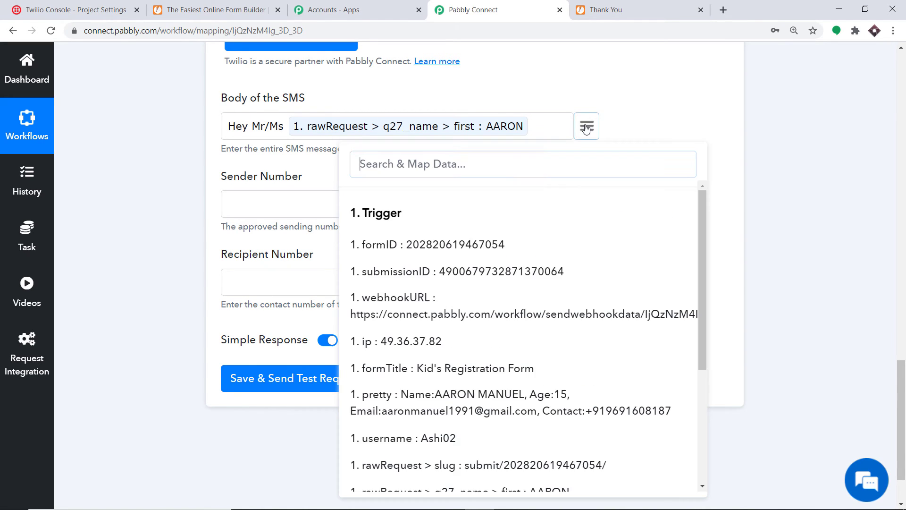
pyautogui.scroll(-2, 547, 302)
pyautogui.click(550, 324)
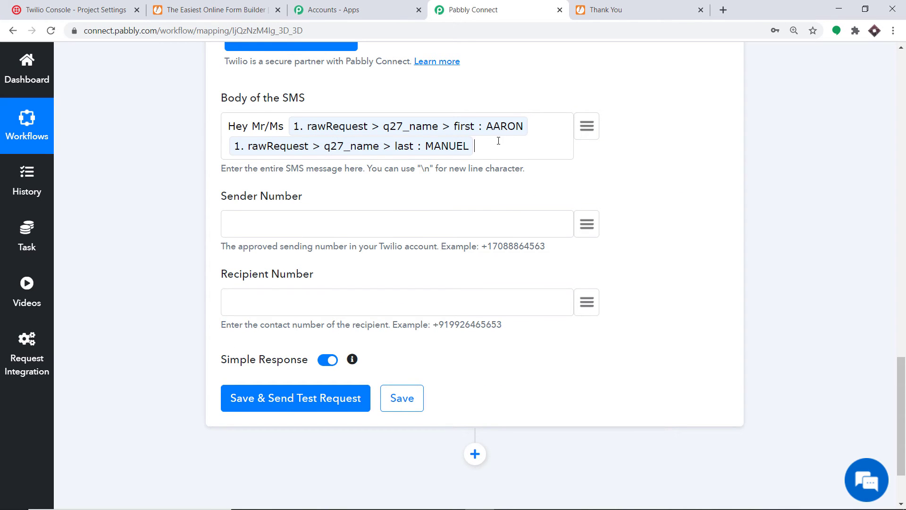
# - Add a thank-you line and '. Your age is' followed by the mapped age field
pyautogui.write('thanks for filling out this form ')
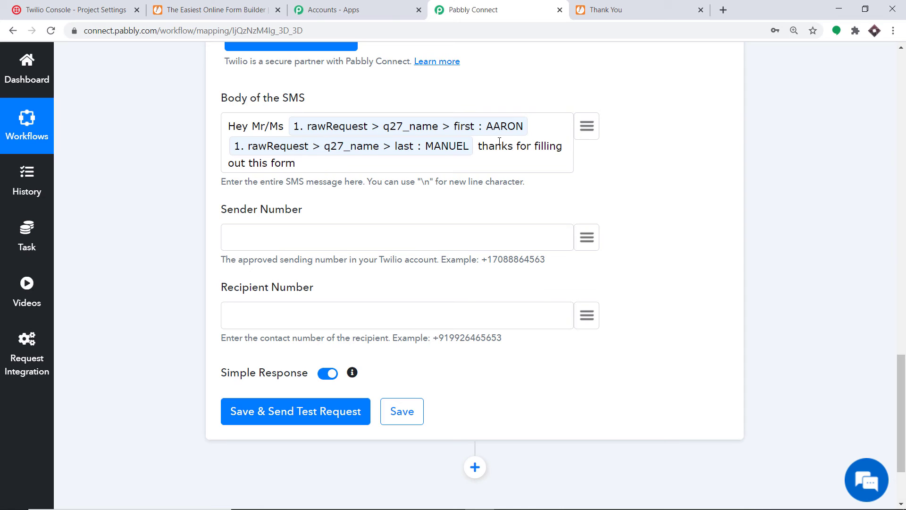
pyautogui.write('feel free to conn')
pyautogui.press('BackSpace')
pyautogui.press('BackSpace')
pyautogui.press('BackSpace')
pyautogui.press('BackSpace')
pyautogui.press('BackSpace')
pyautogui.press('BackSpace')
pyautogui.press('BackSpace')
pyautogui.press('BackSpace')
pyautogui.press('BackSpace')
pyautogui.press('BackSpace')
pyautogui.press('BackSpace')
pyautogui.press('BackSpace')
pyautogui.press('BackSpace')
pyautogui.press('BackSpace')
pyautogui.press('BackSpace')
pyautogui.press('BackSpace')
pyautogui.write('. Your age is')
pyautogui.click(589, 132)
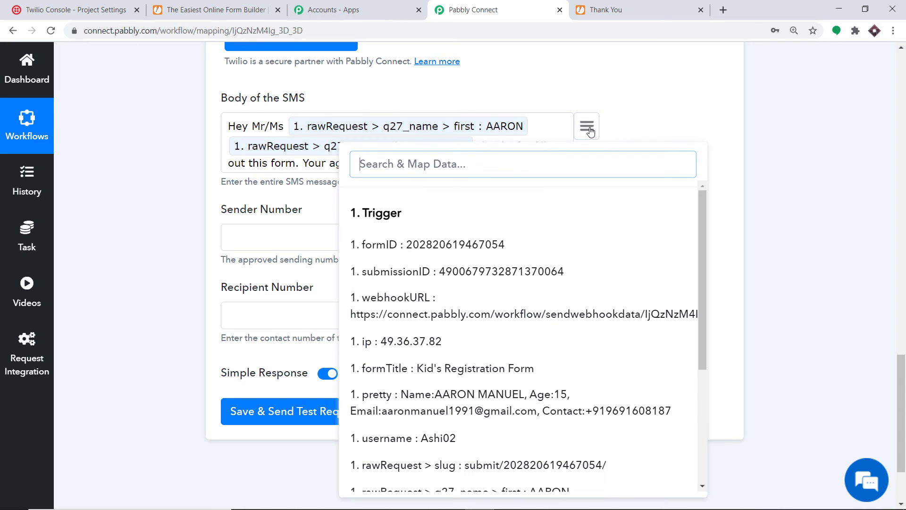
pyautogui.write('13')
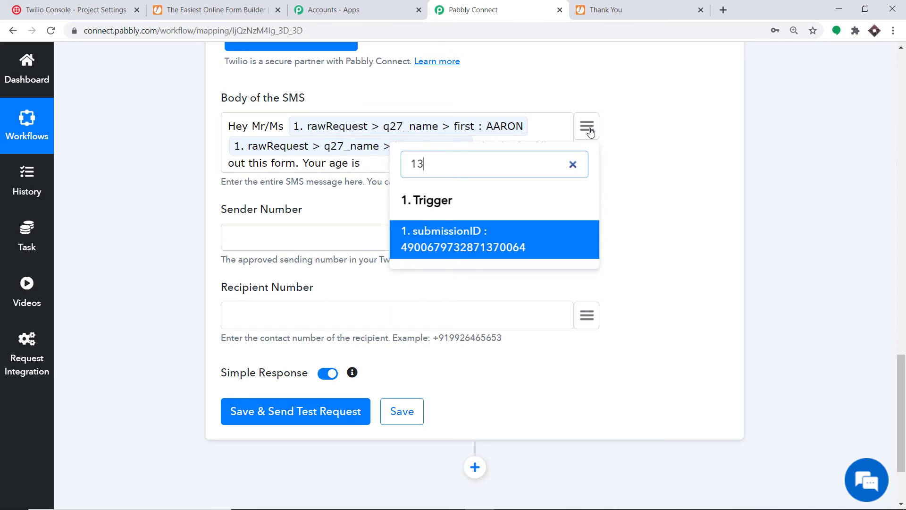
pyautogui.press('BackSpace')
pyautogui.write('2')
pyautogui.press('BackSpace')
pyautogui.press('BackSpace')
pyautogui.write('15')
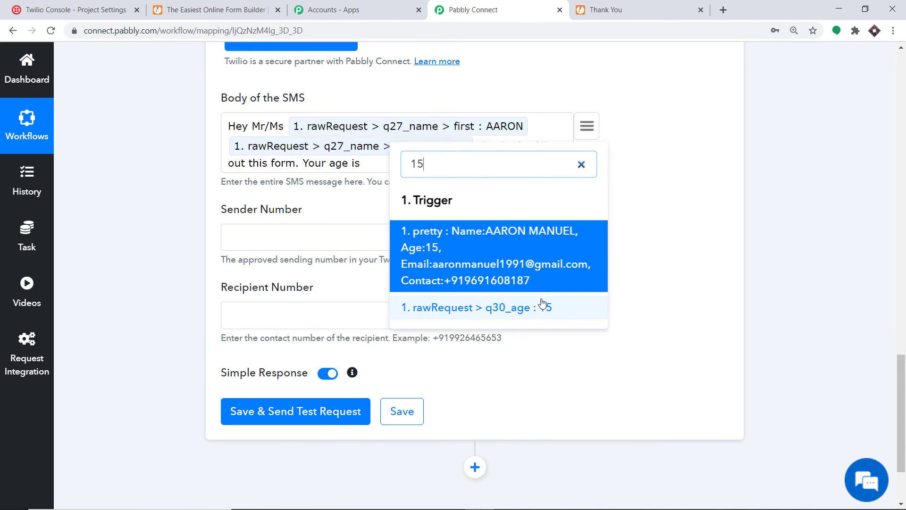
pyautogui.click(542, 307)
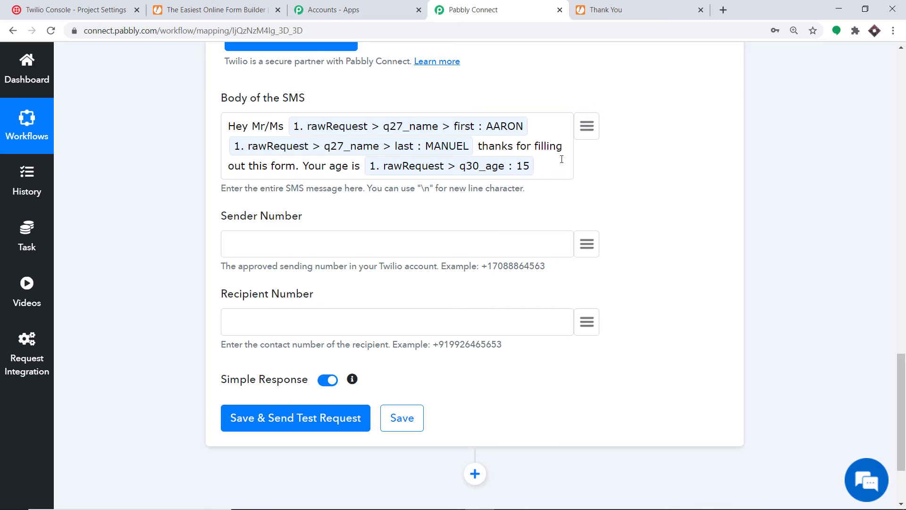
# - Append 'and your email' with the mapped rawRequest > q26_email field
pyautogui.write('and your email')
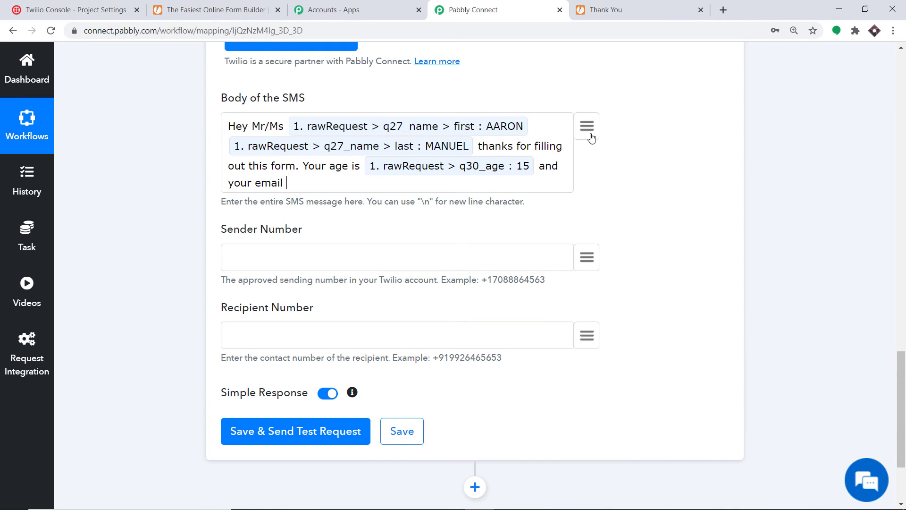
pyautogui.click(587, 126)
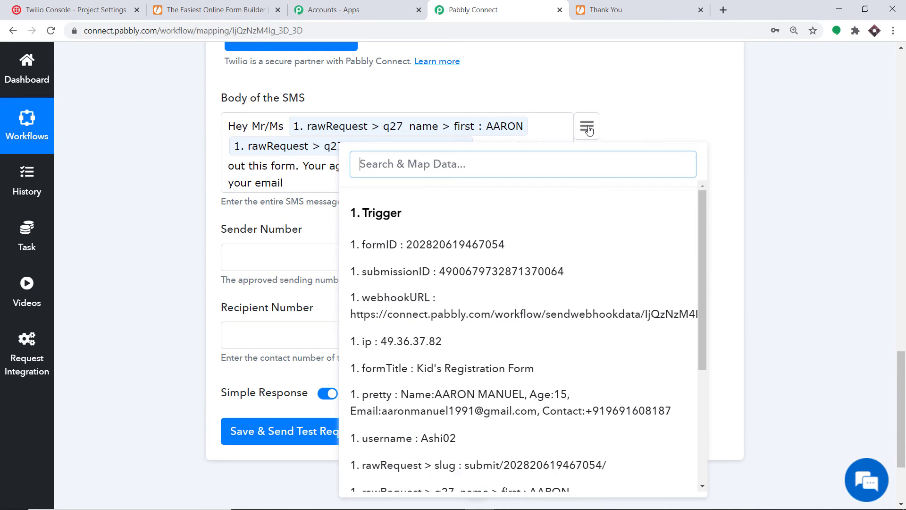
pyautogui.write('aar')
pyautogui.scroll(-3, 514, 236)
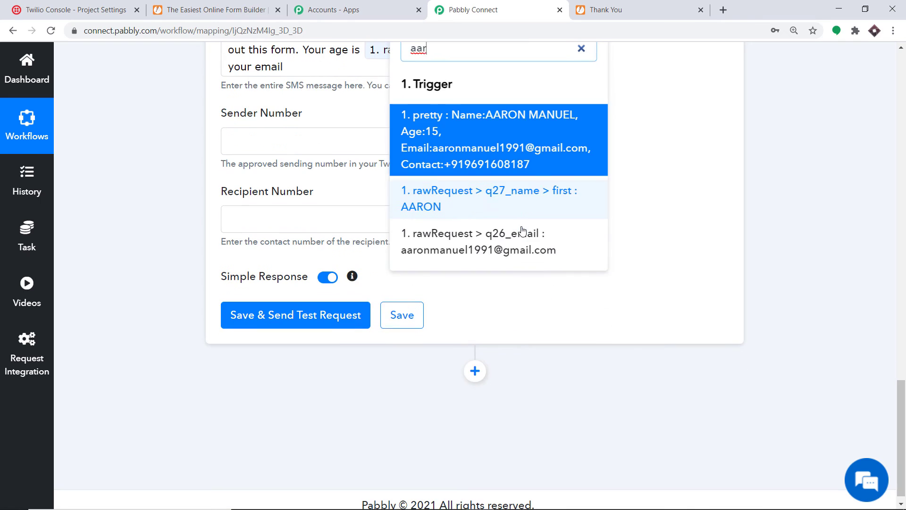
pyautogui.click(489, 240)
pyautogui.scroll(-5, 397, 183)
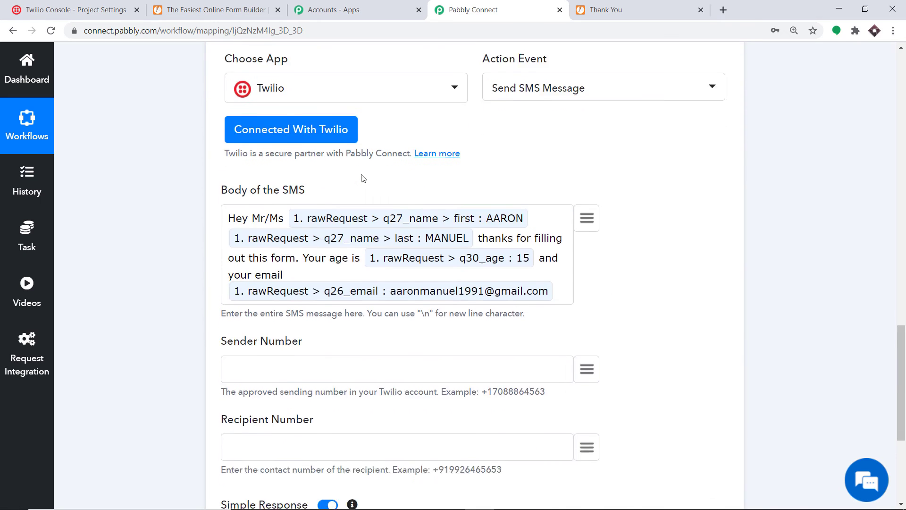
pyautogui.scroll(-2, 397, 183)
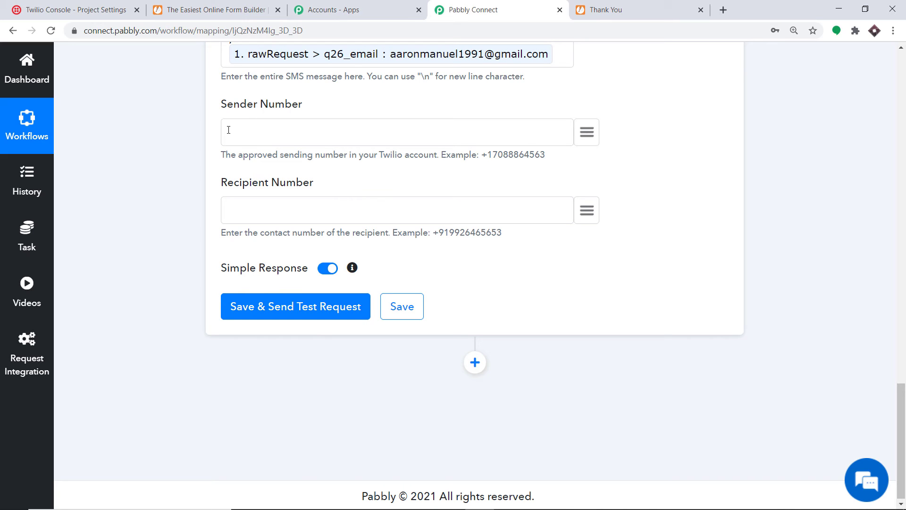
# - Paste the Twilio sending number into Sender Number
pyautogui.rightClick(259, 130)
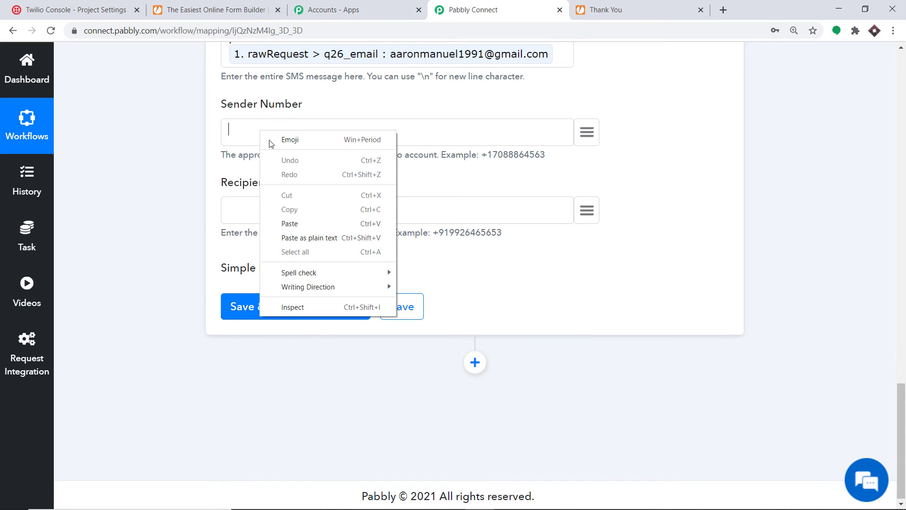
pyautogui.click(293, 223)
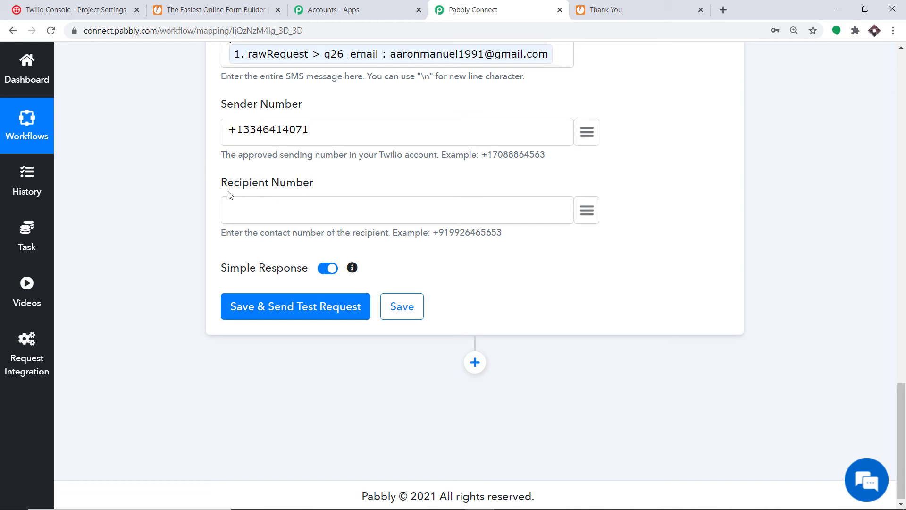
pyautogui.scroll(2, 325, 186)
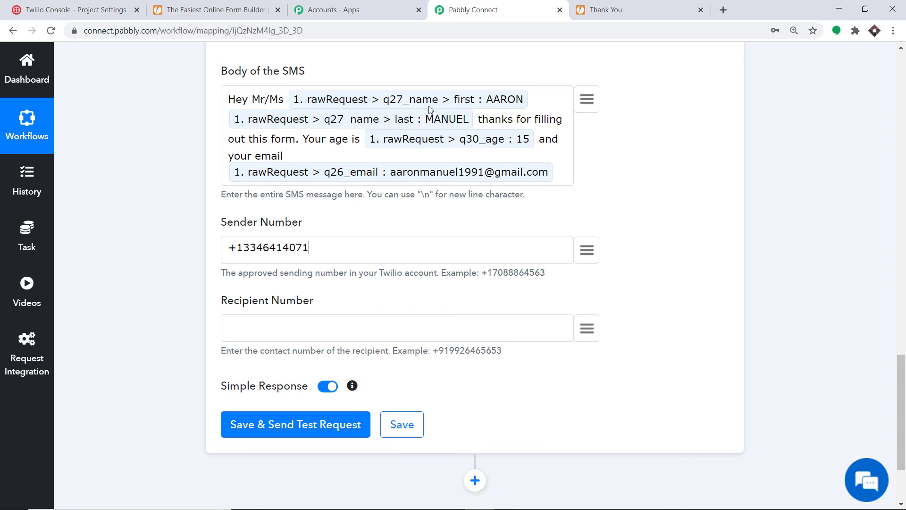
pyautogui.scroll(-2, 603, 315)
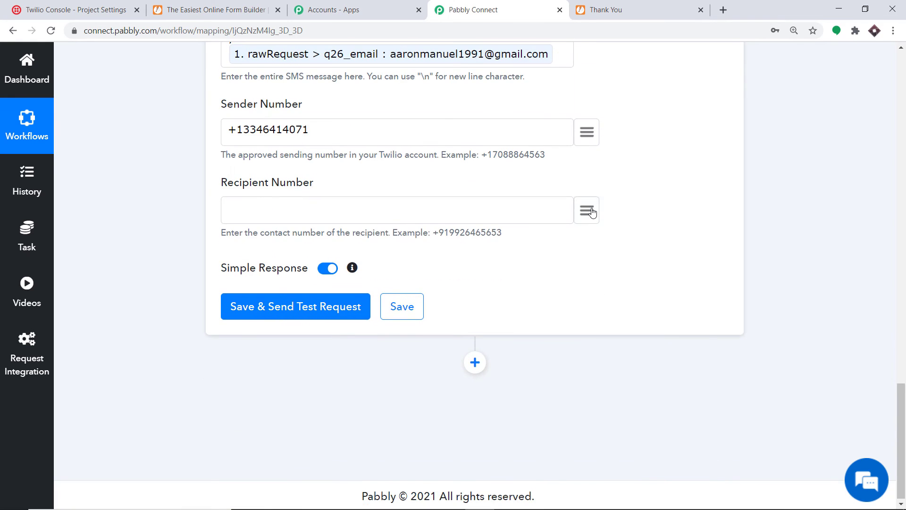
# - Map the form's rawRequest > q28_contact field as the Recipient Number
pyautogui.click(587, 210)
pyautogui.scroll(-5, 559, 307)
pyautogui.scroll(-2, 558, 307)
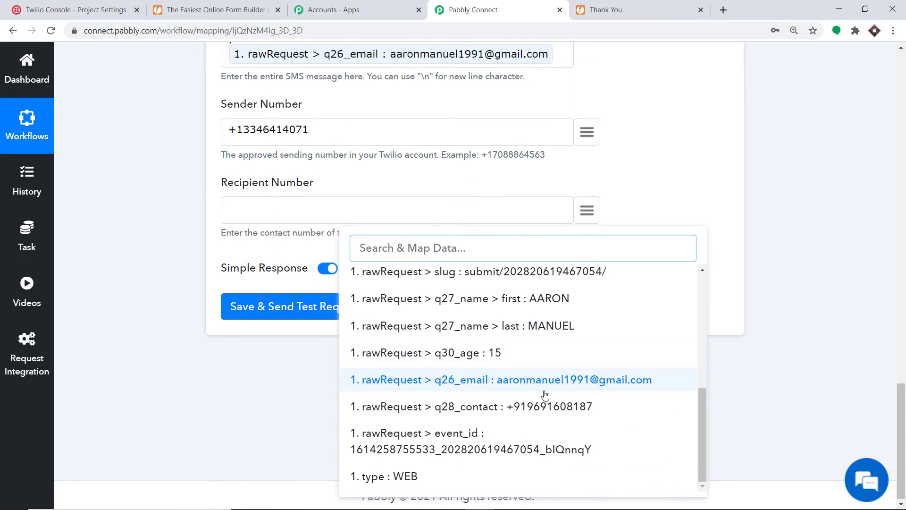
pyautogui.click(606, 405)
pyautogui.scroll(4, 336, 221)
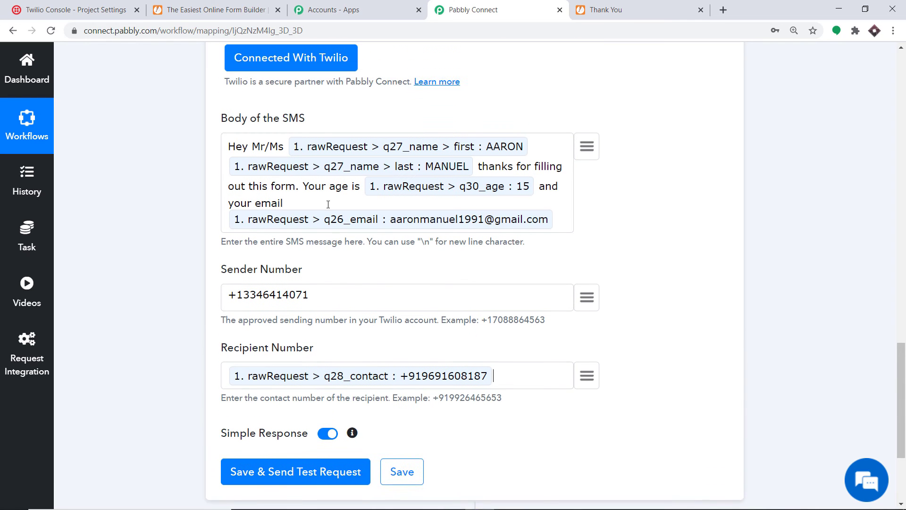
pyautogui.scroll(-4, 285, 281)
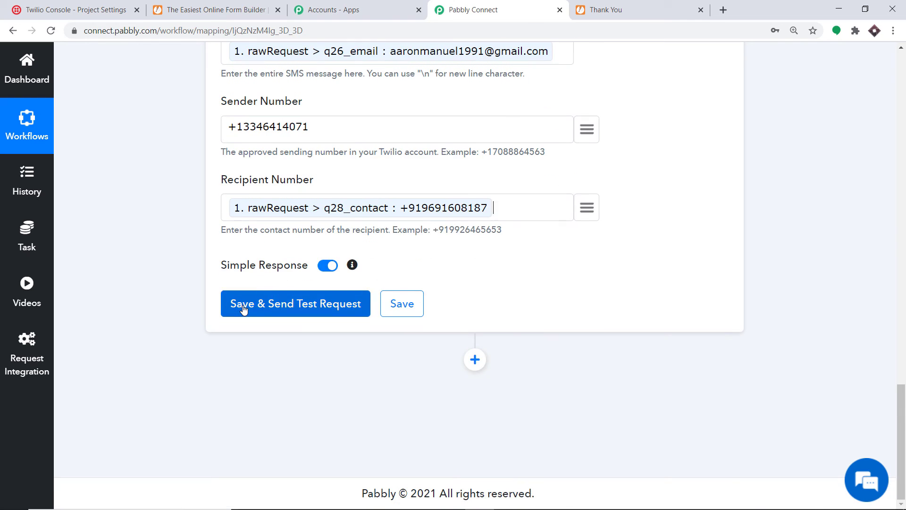
# - Save the Twilio action, send a test SMS and review the API response
pyautogui.click(289, 305)
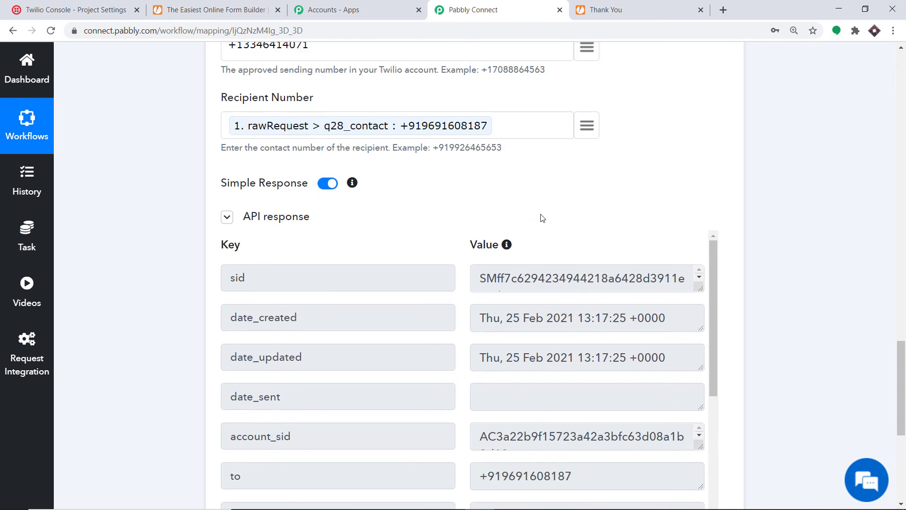
pyautogui.scroll(1, 542, 217)
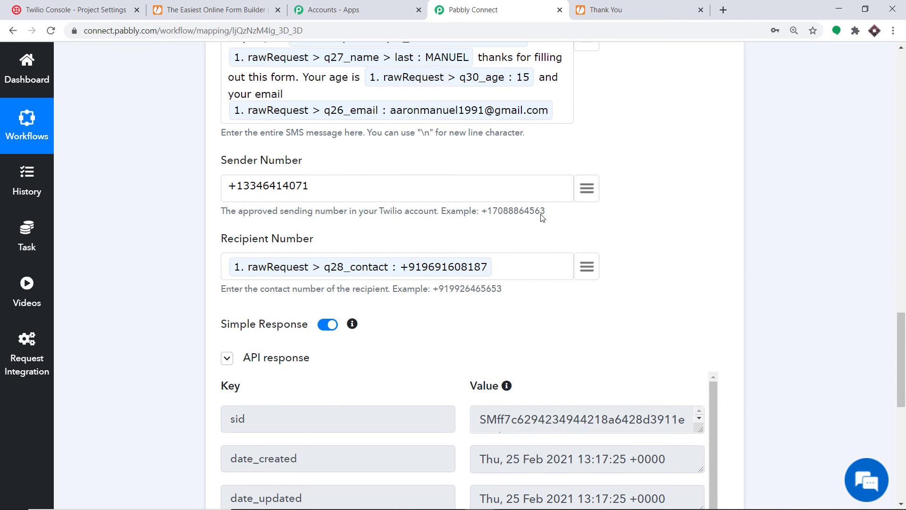
pyautogui.scroll(1, 540, 232)
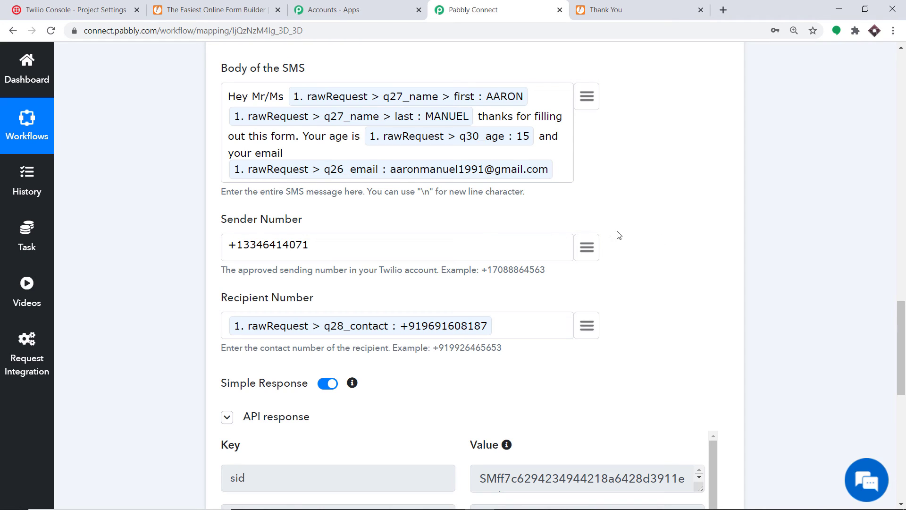
pyautogui.scroll(8, 474, 274)
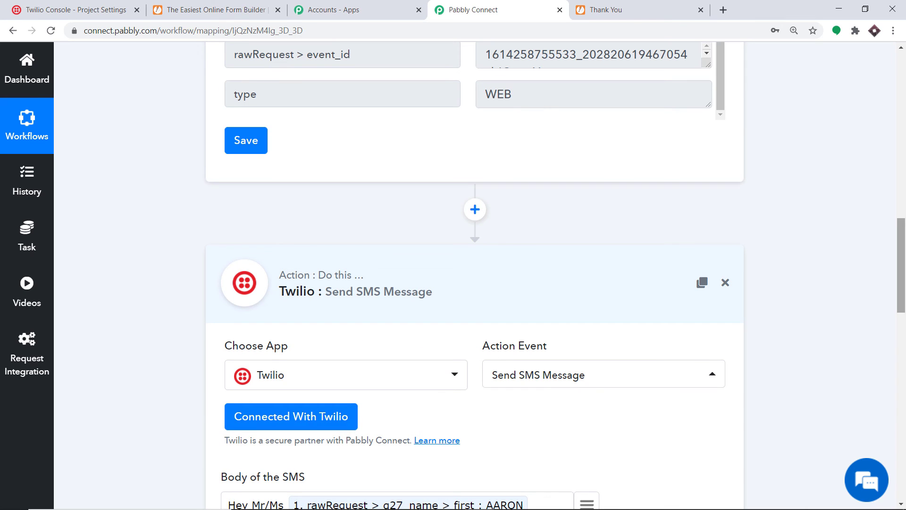
# - Collapse the Twilio action and JotForm trigger cards, then return to JotForm's publish page
pyautogui.click(548, 277)
pyautogui.moveTo(901, 365); pyautogui.dragTo(903, 123)
pyautogui.click(496, 148)
pyautogui.moveTo(905, 183); pyautogui.dragTo(905, 210)
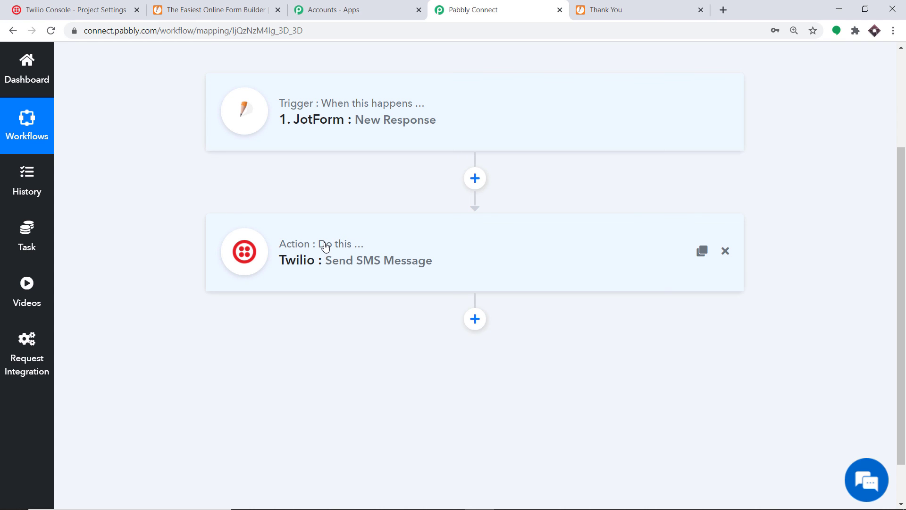
pyautogui.click(228, 6)
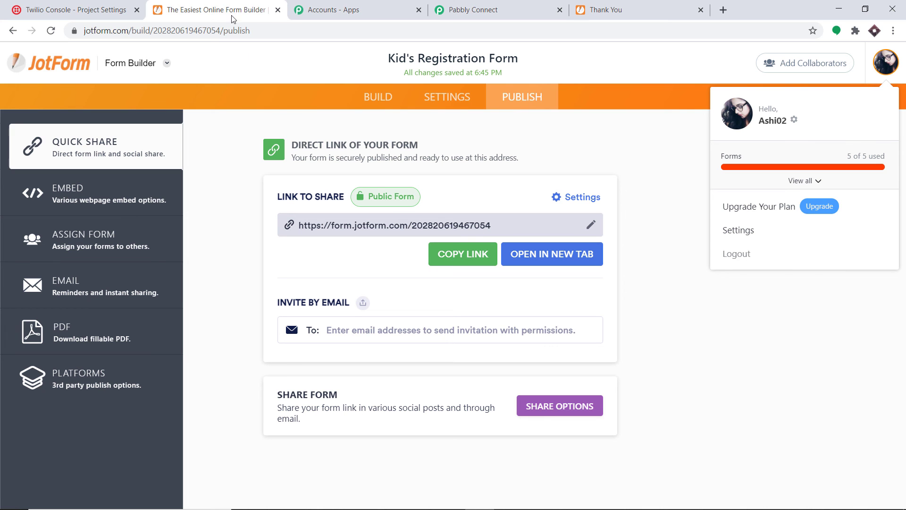
# - Copy the form's public link and open the Kid's Registration Form in a new tab
pyautogui.click(493, 254)
pyautogui.click(722, 9)
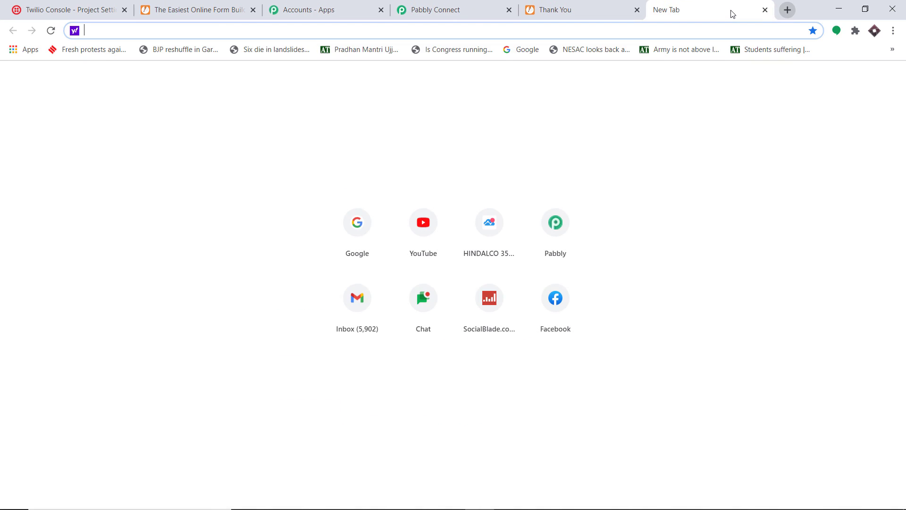
pyautogui.hotkey('ctrl', 'v')
pyautogui.press('Return')
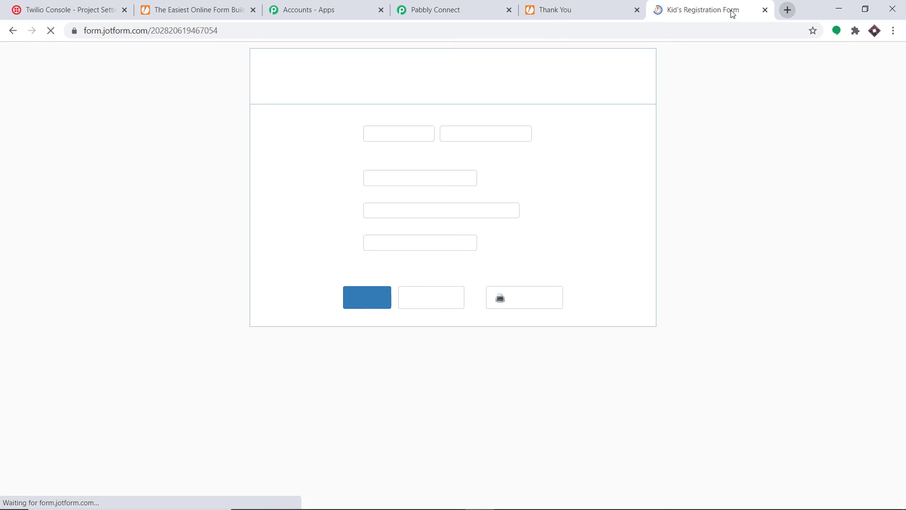
# - Fill in the form with a saved contact's name and email, age 14 and a phone number, then submit it
pyautogui.click(390, 135)
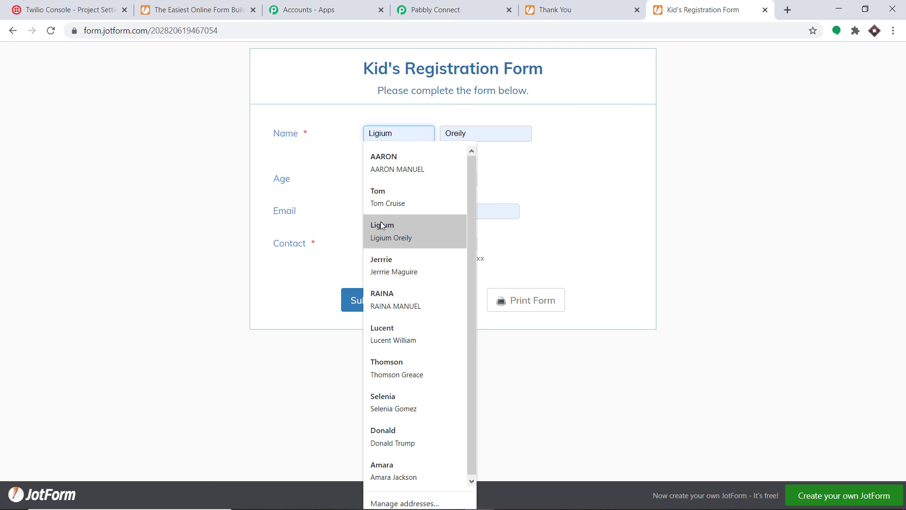
pyautogui.click(387, 194)
pyautogui.click(399, 179)
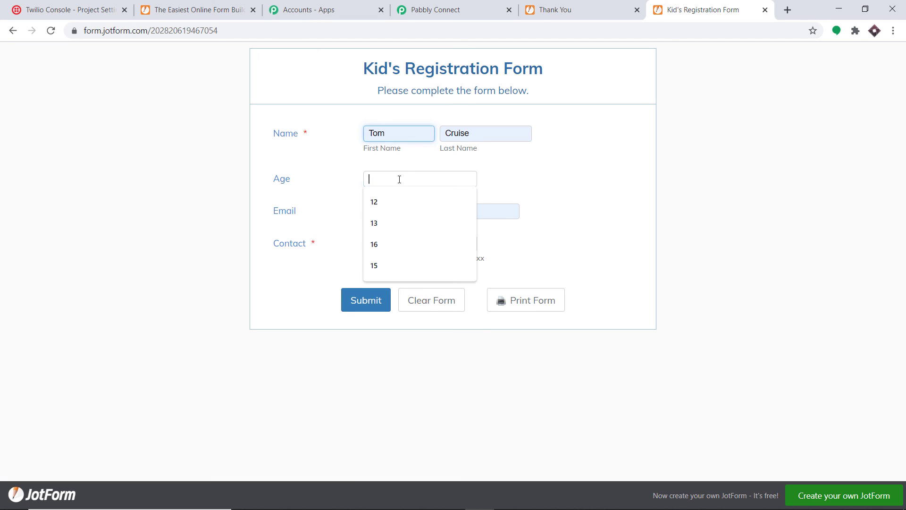
pyautogui.write('14')
pyautogui.click(548, 176)
pyautogui.doubleClick(417, 237)
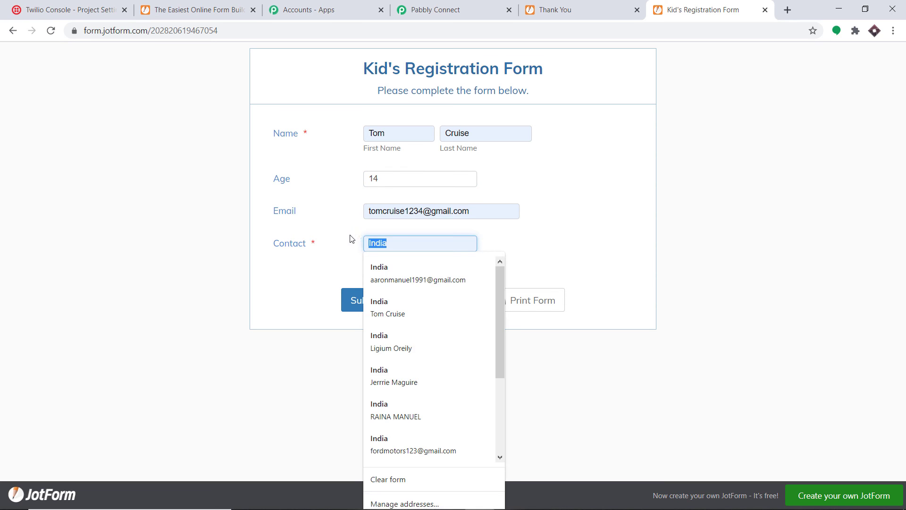
pyautogui.press('BackSpace')
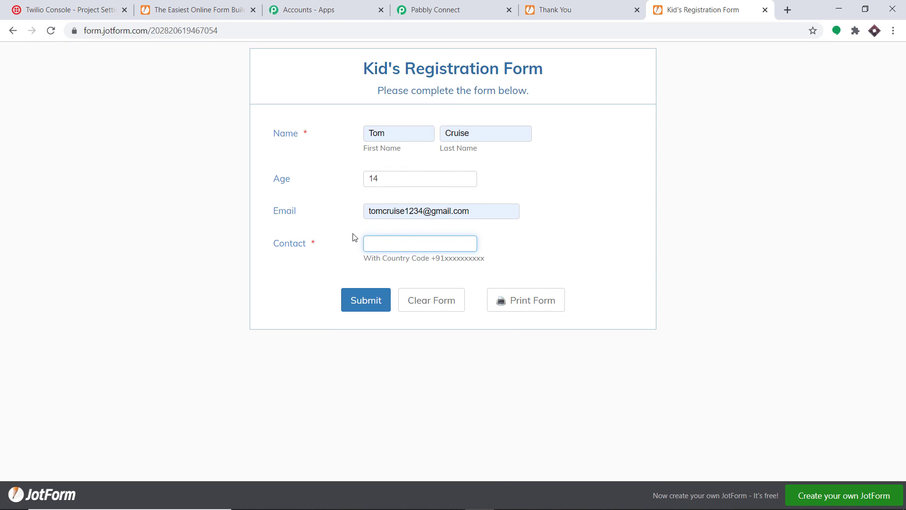
pyautogui.write('+')
pyautogui.click(388, 289)
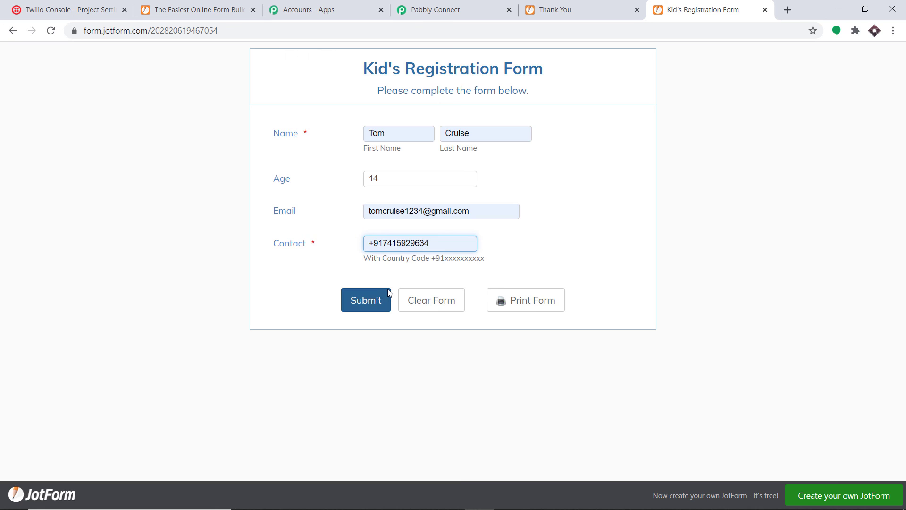
pyautogui.click(366, 304)
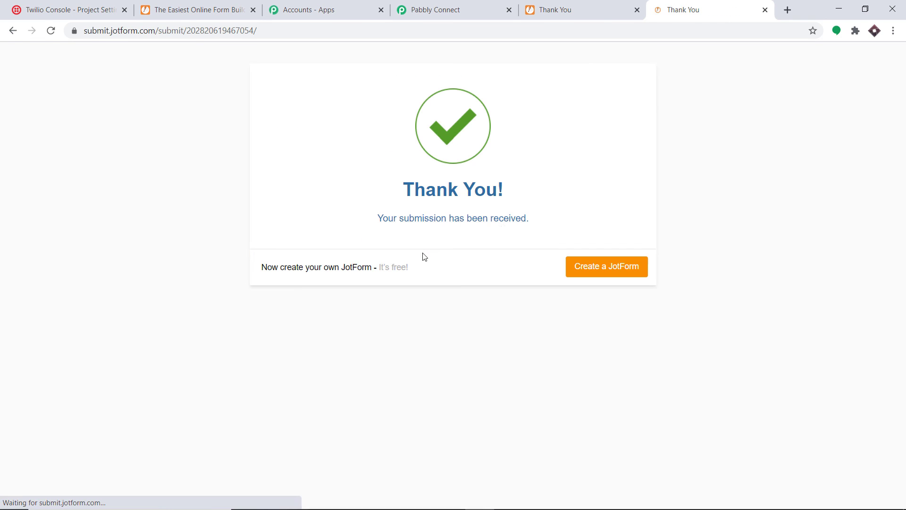